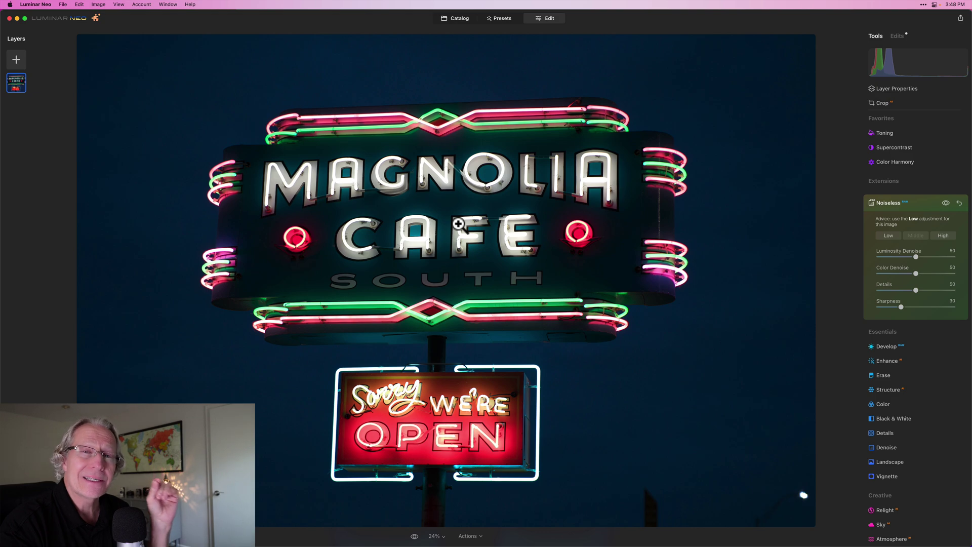
- Compare the neon sign's upper trim and the sky at 100% with the Noiseless effect off and on
left_click(488, 249)
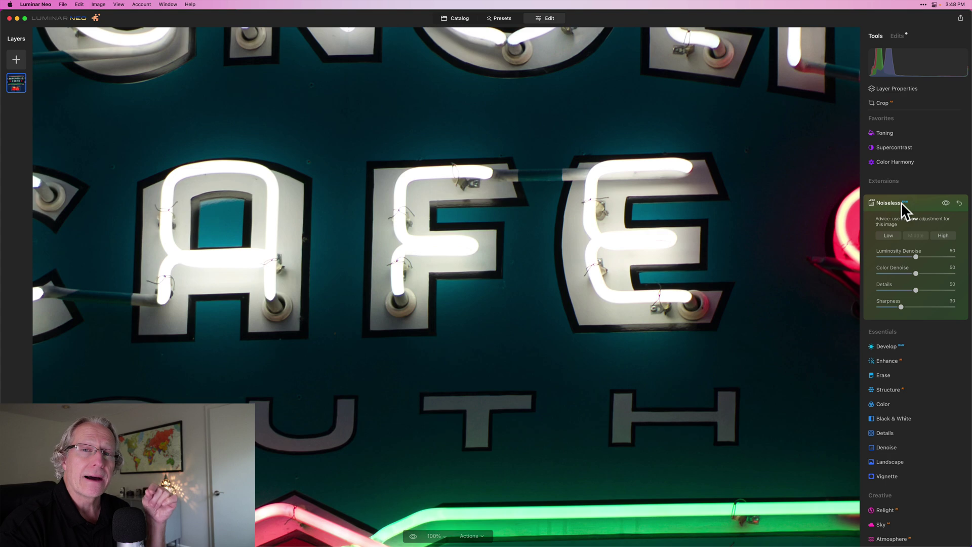
scroll(535, 224, "up", 10)
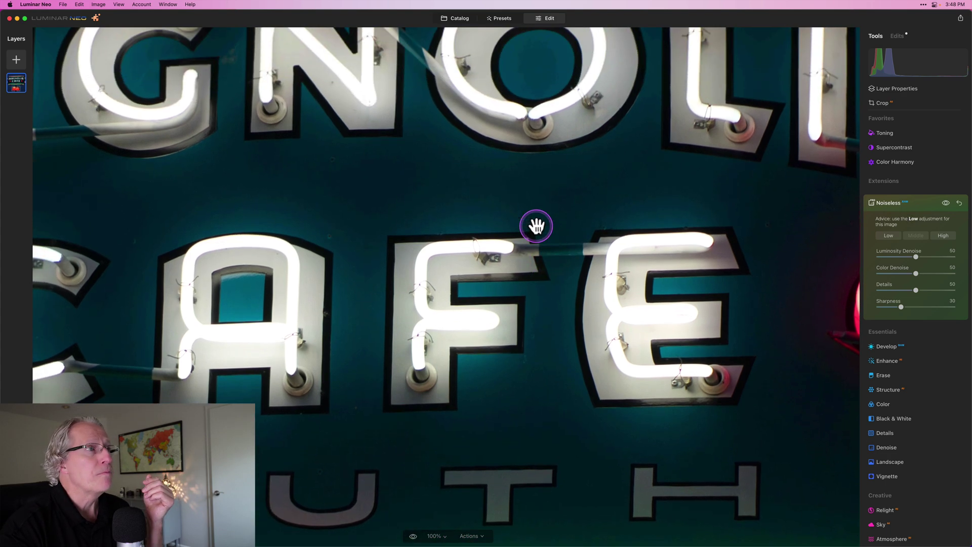
scroll(536, 225, "up", 7)
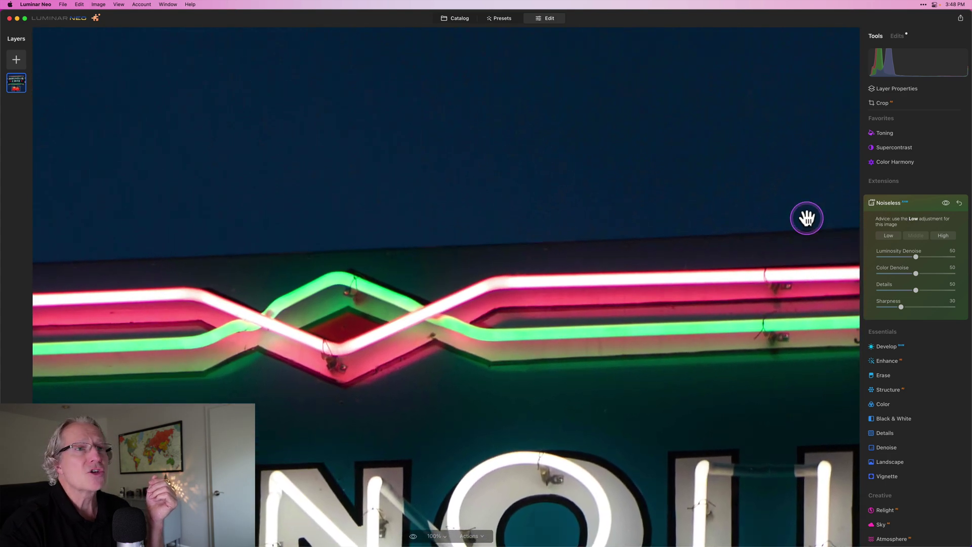
left_click(944, 202)
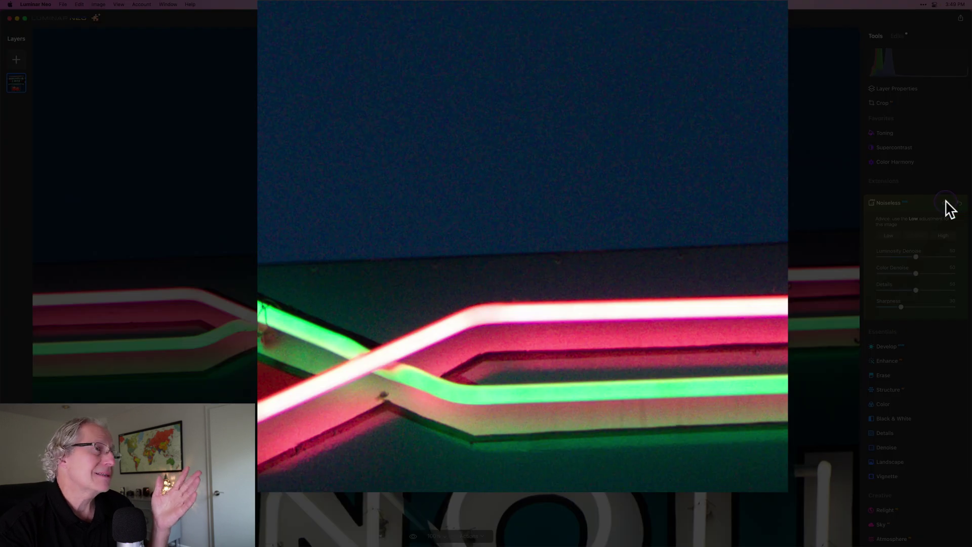
left_click(945, 202)
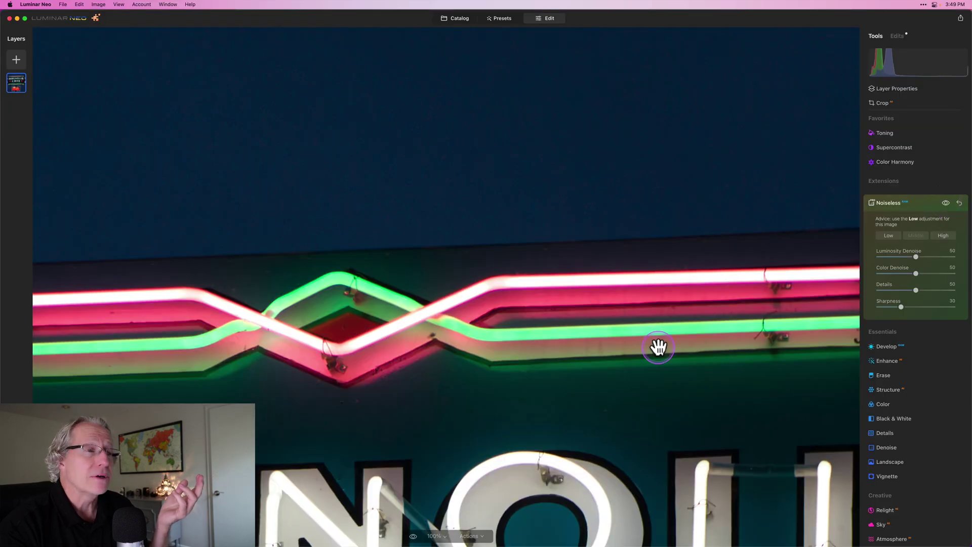
- Compare the CAFE lettering at 100% with the Noiseless effect off and on
scroll(658, 347, "down", 5)
scroll(658, 347, "down", 10)
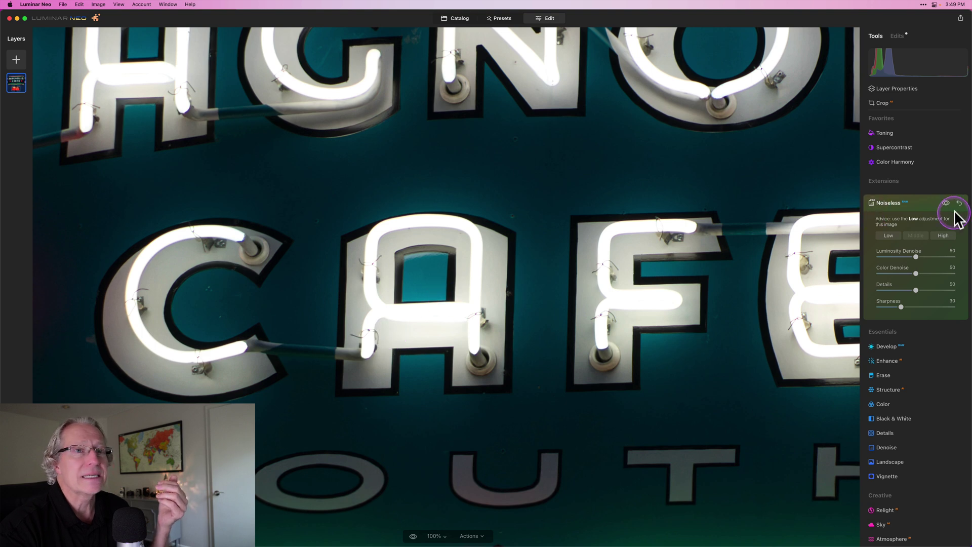
left_click(945, 203)
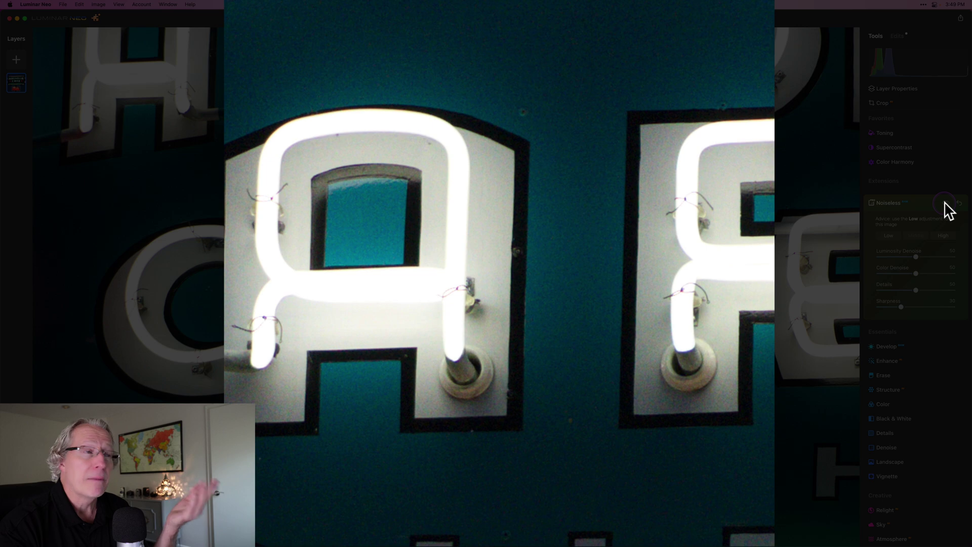
left_click(944, 202)
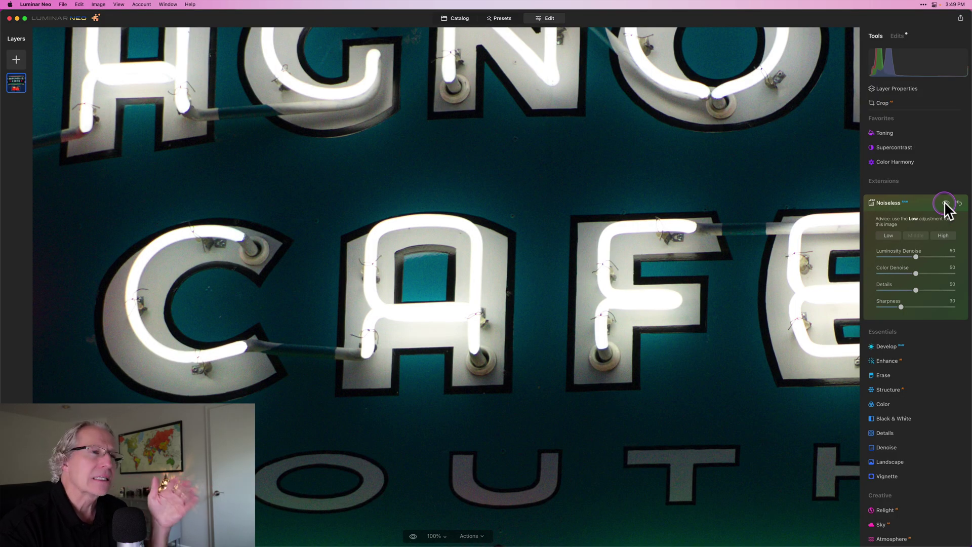
- Magnify the letter A in CAFE to 200% and compare it without and with Noiseless
mouse_move(446, 518)
left_click(440, 536)
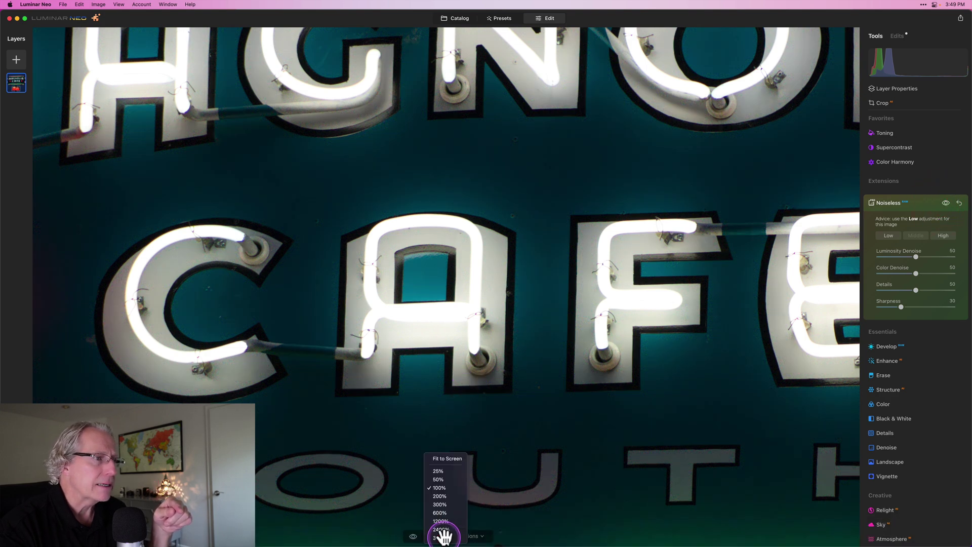
left_click(439, 495)
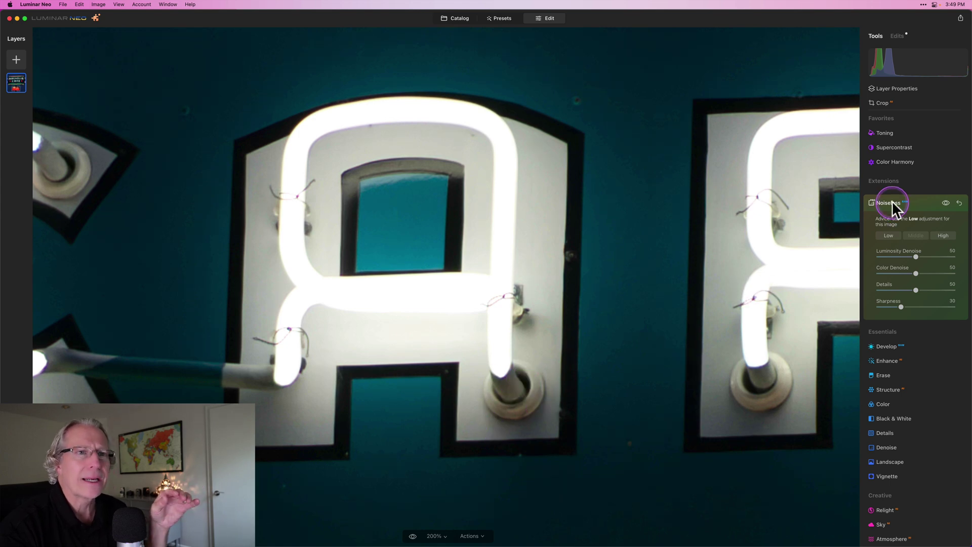
left_click(944, 202)
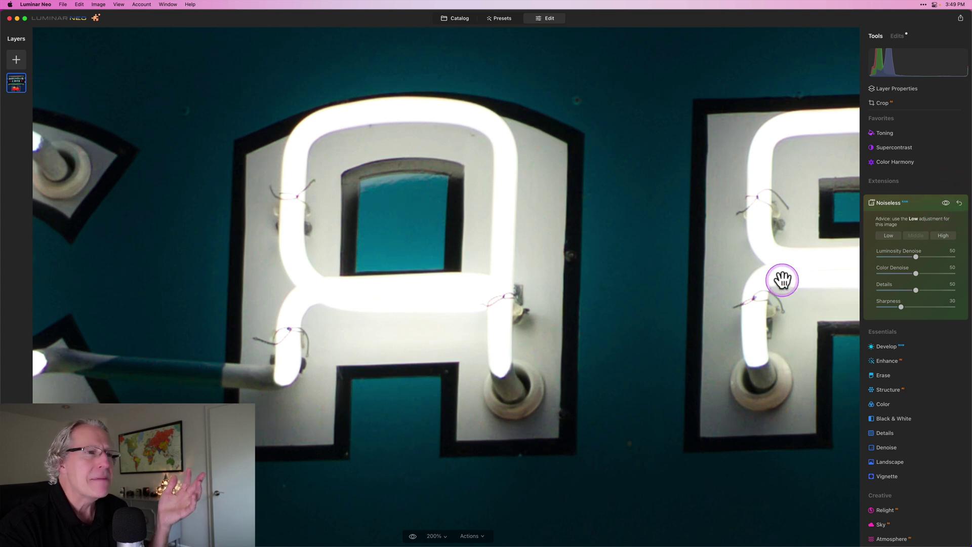
- Compare the dark pole and surrounding sky beneath the main sign at 200% with Noiseless off and on
scroll(782, 279, "down", 20)
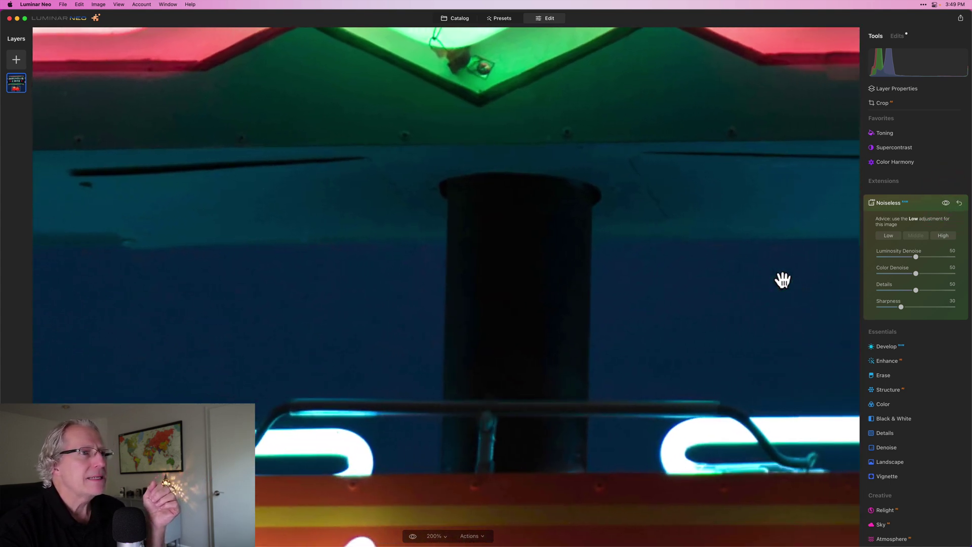
scroll(782, 279, "down", 3)
scroll(782, 279, "right", 3)
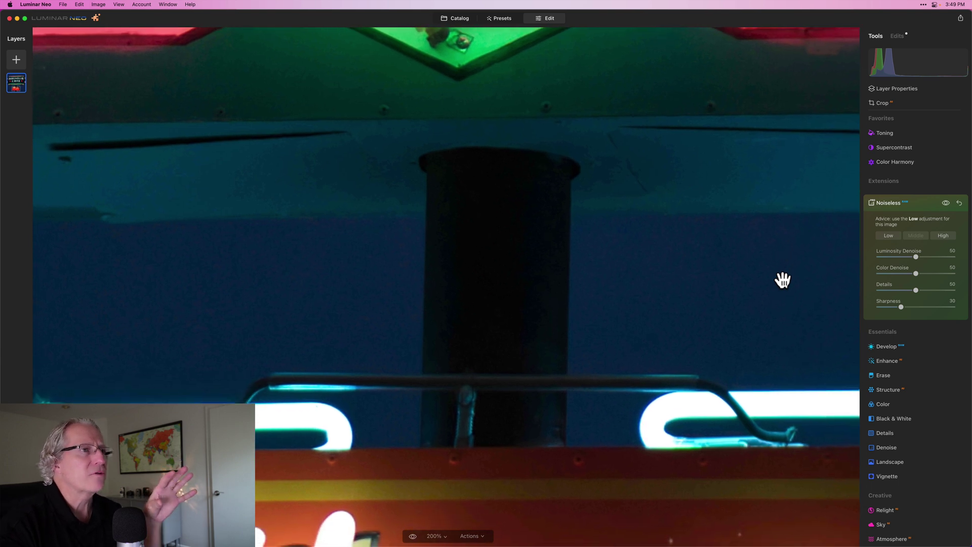
left_click(936, 200)
left_click(945, 202)
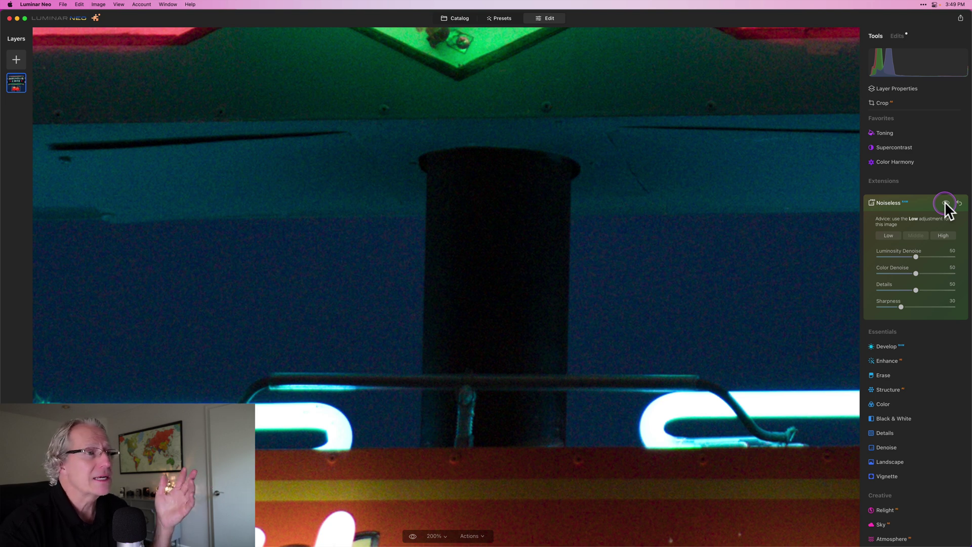
left_click(945, 203)
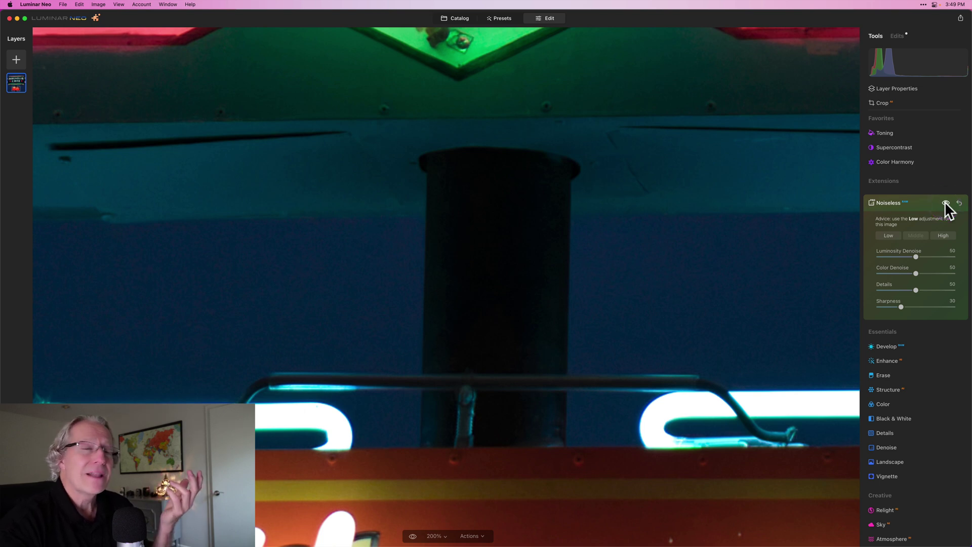
- Examine the denoised red sign with the Sorry lettering at 200% and review the Noiseless strength options and adjustments
left_click(747, 327)
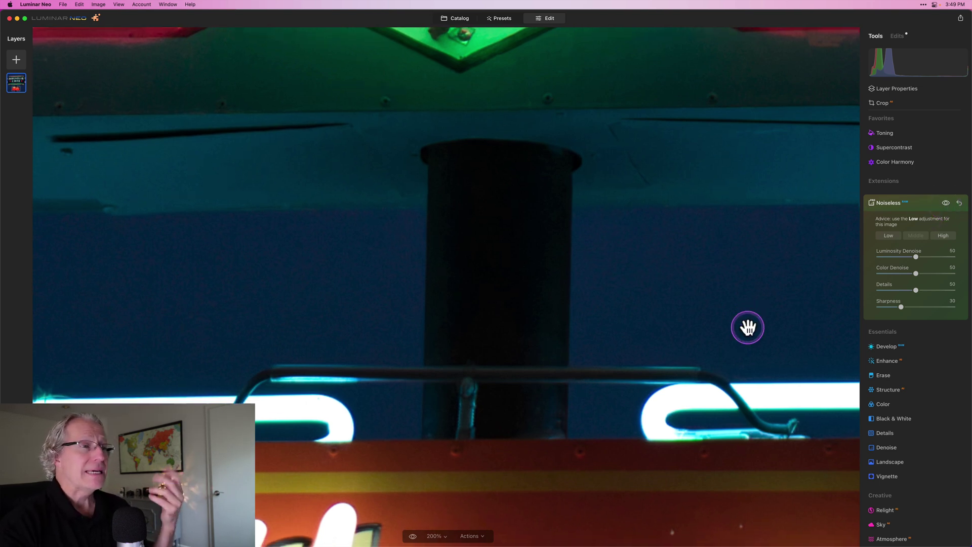
scroll(747, 326, "down", 5)
scroll(747, 327, "down", 3)
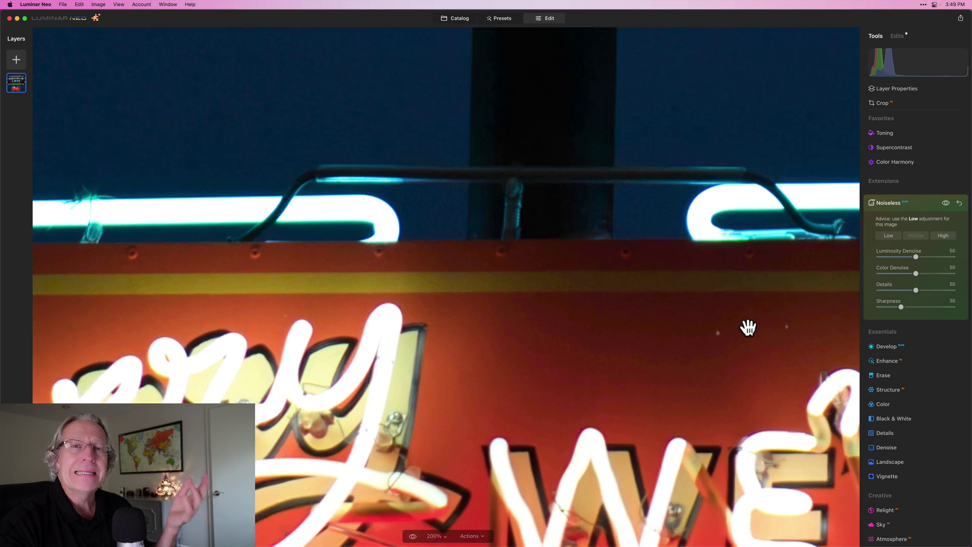
scroll(747, 326, "down", 5)
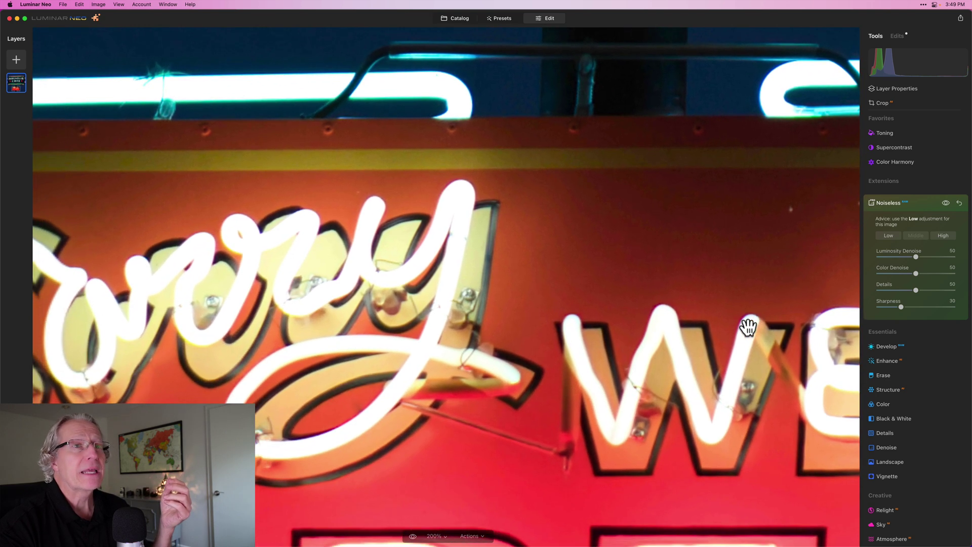
left_click(893, 258)
left_click(903, 283)
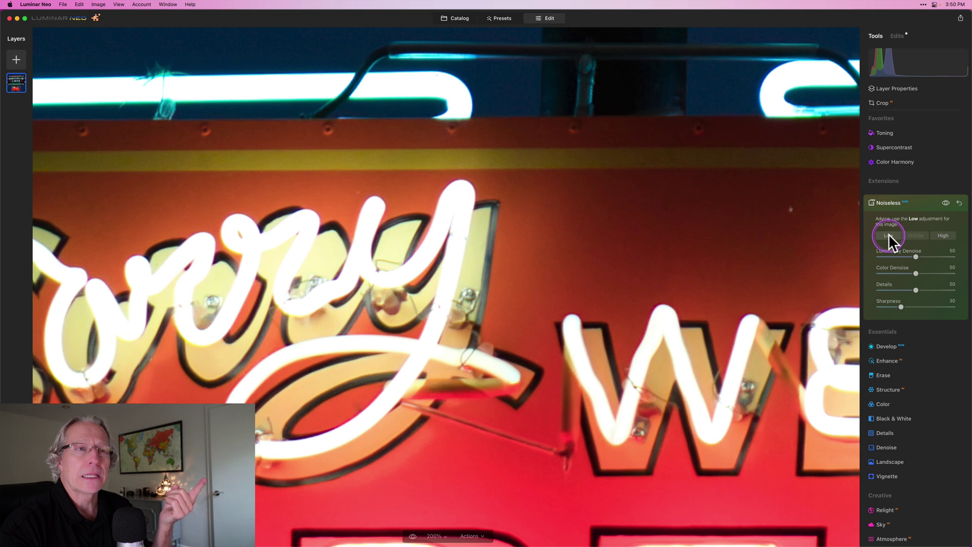
left_click(916, 253)
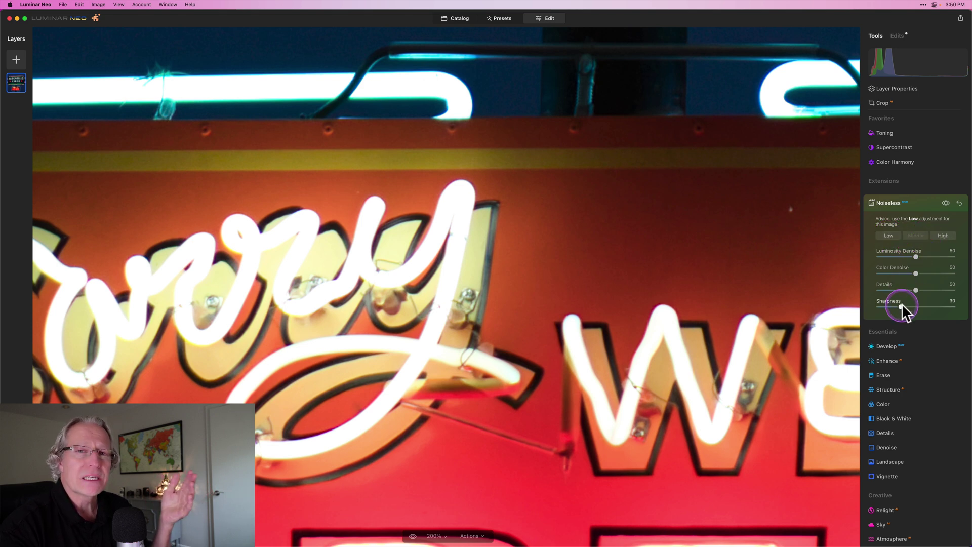
left_click(920, 249)
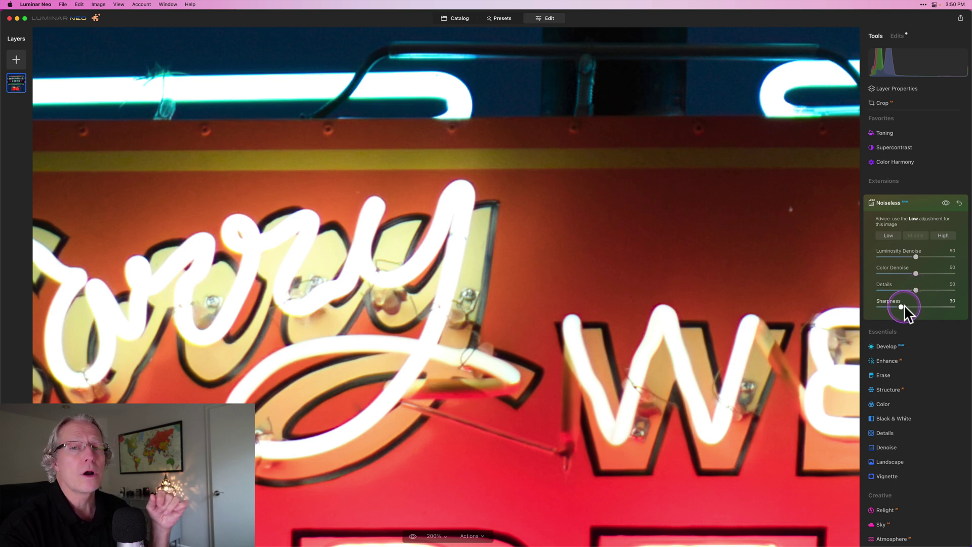
- Try Noiseless Details at 100 on the Sorry lettering, resetting it to its default after each trial
scroll(627, 311, "left", 5)
scroll(627, 311, "left", 3)
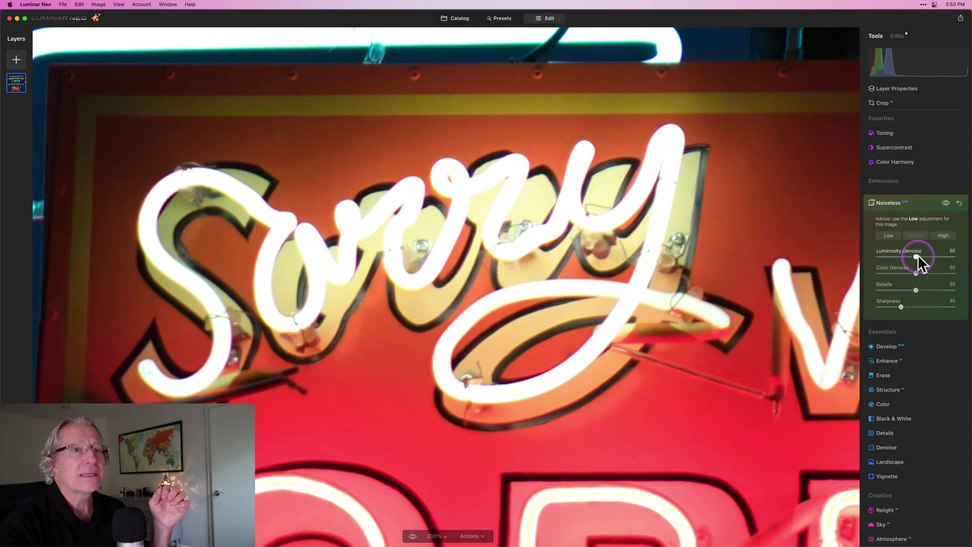
left_click_drag(916, 290, 963, 284)
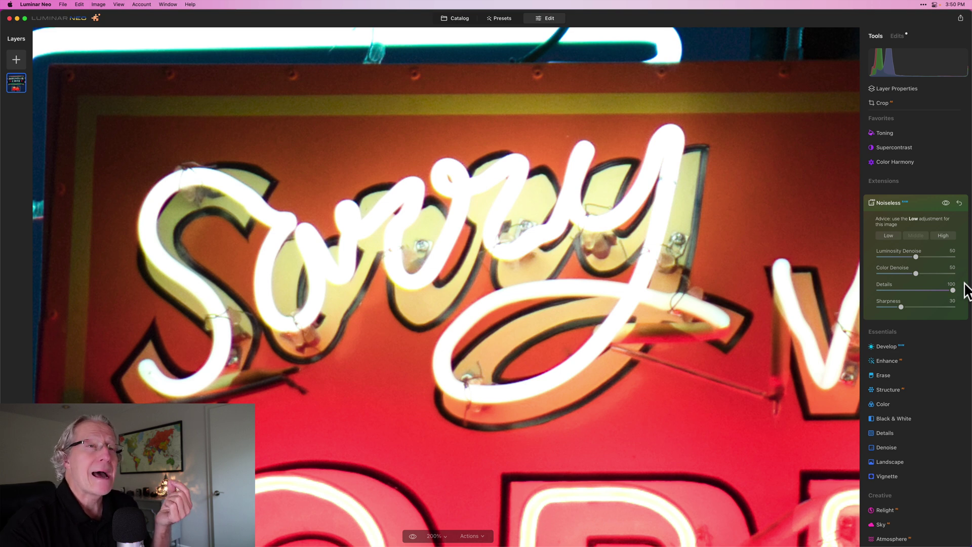
left_click(953, 290)
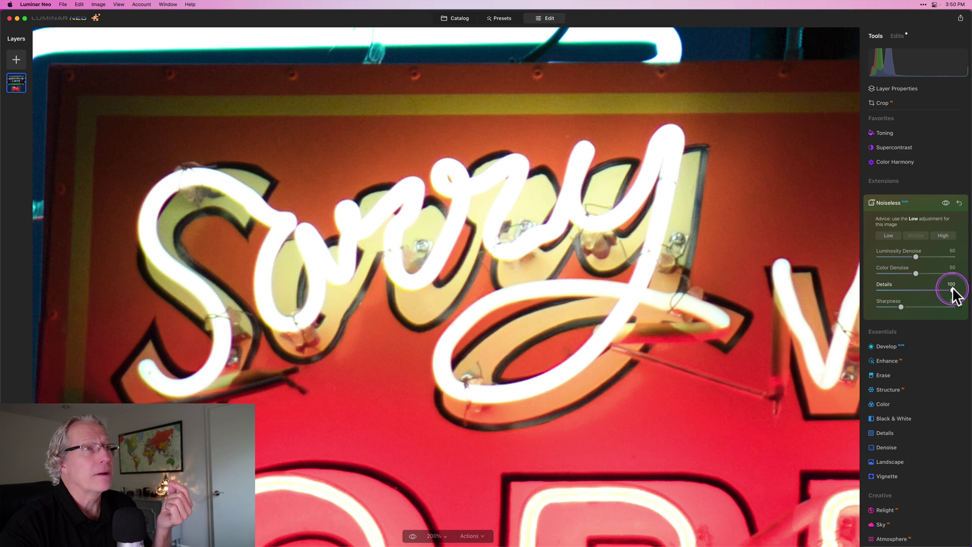
double_click(952, 288)
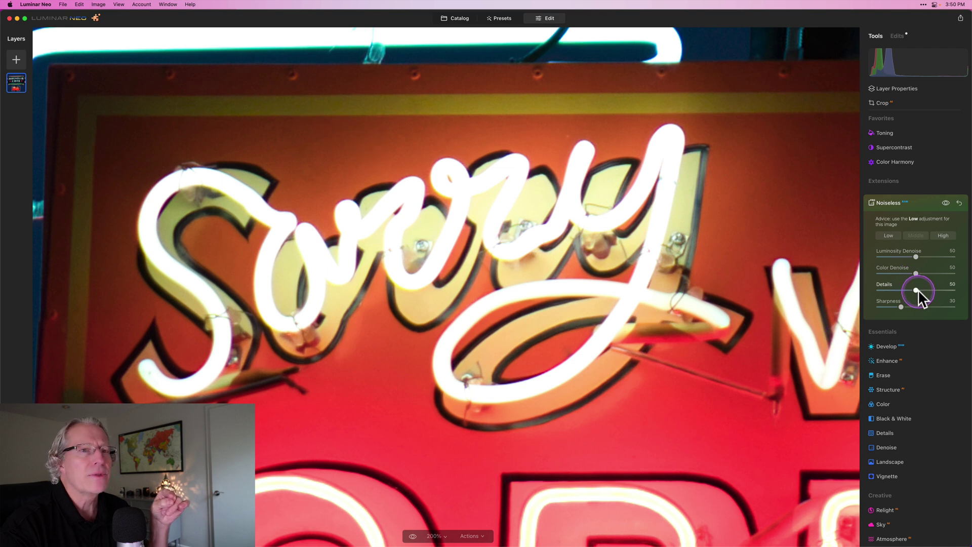
left_click_drag(916, 289, 960, 296)
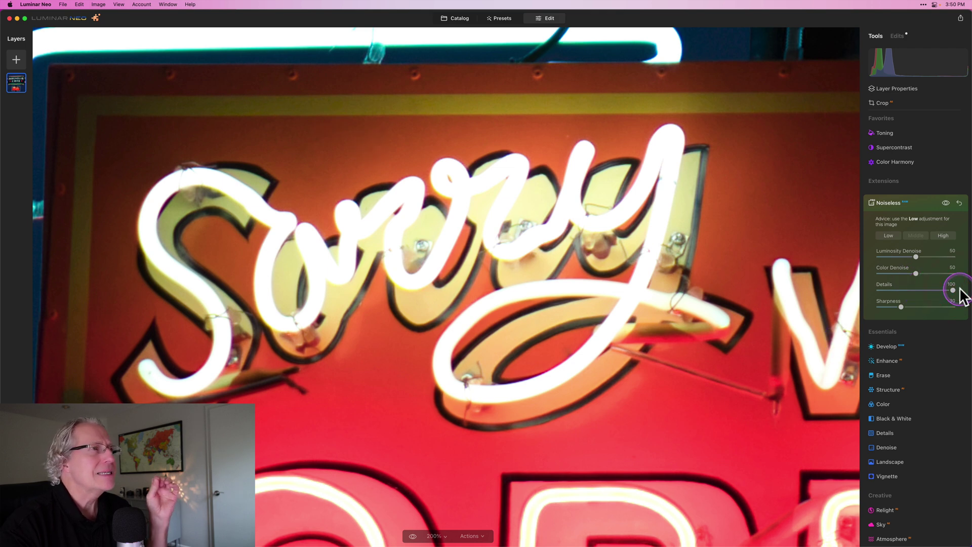
double_click(953, 290)
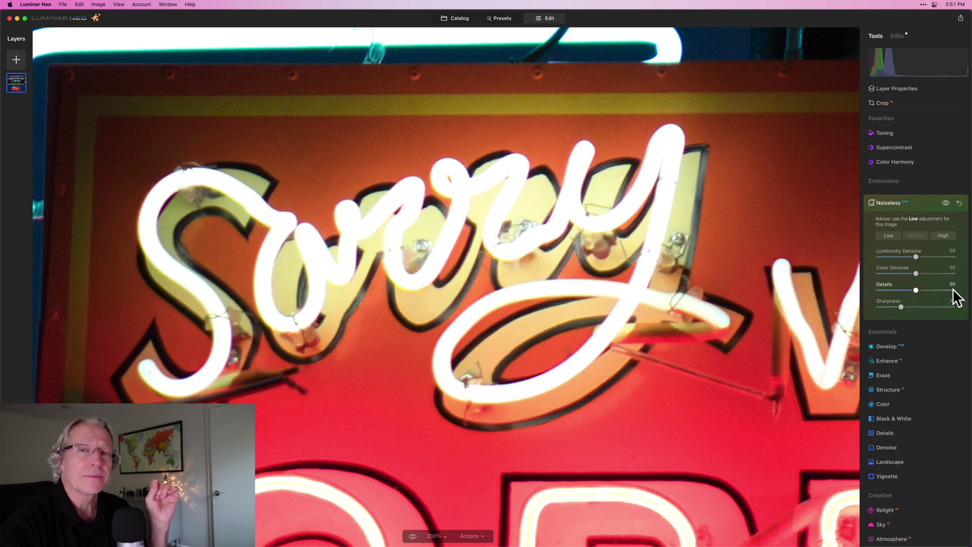
left_click(923, 311)
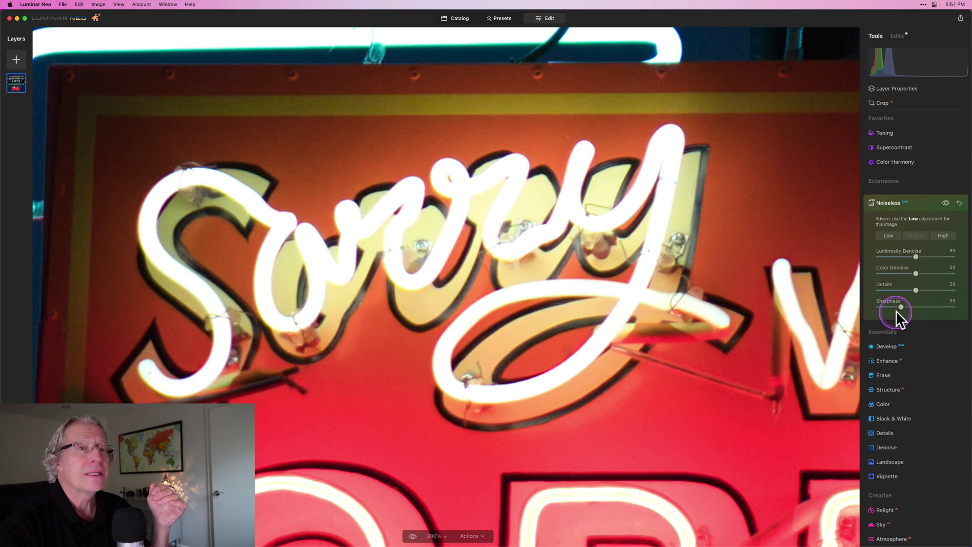
- Try Noiseless Sharpness at 100 on the Sorry lettering, restore its default, and return to the full image
left_click_drag(901, 307, 961, 306)
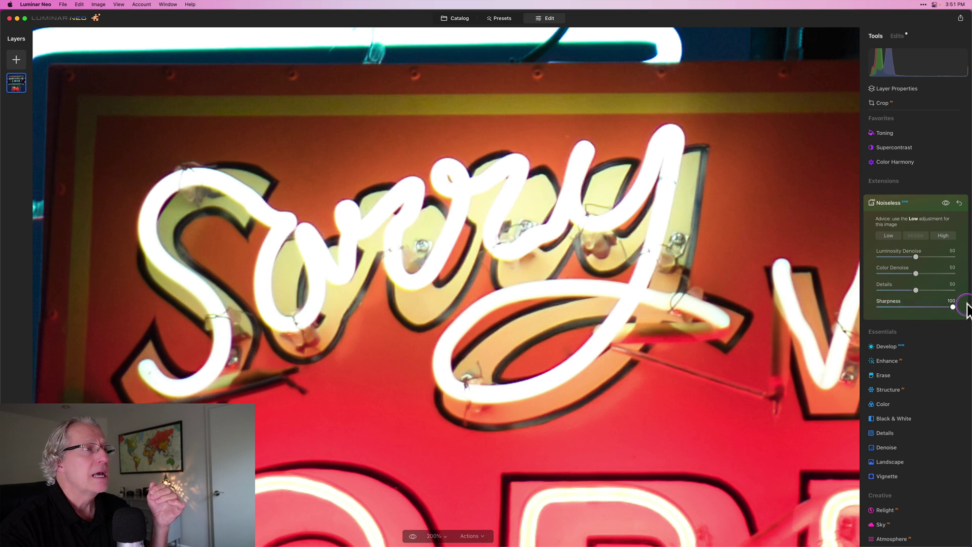
left_click(461, 136)
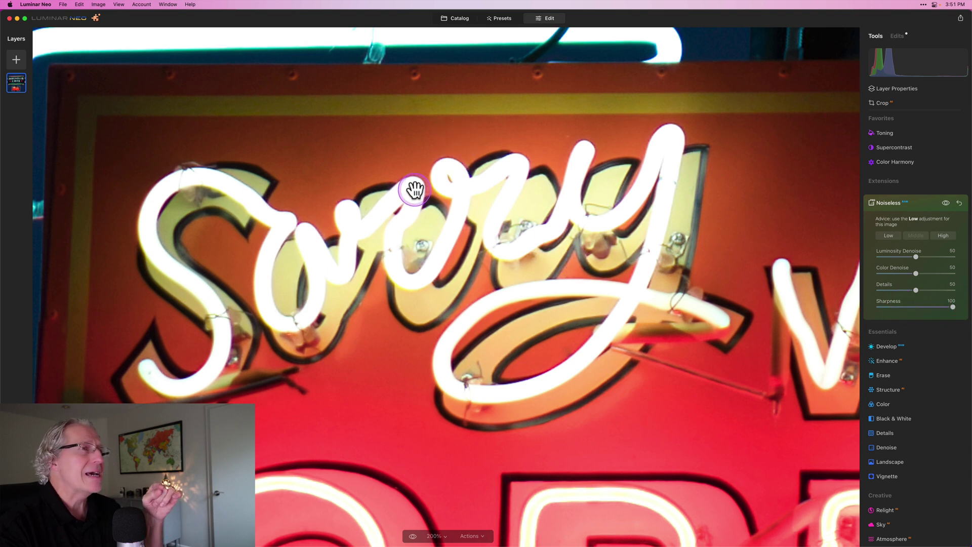
left_click(380, 217)
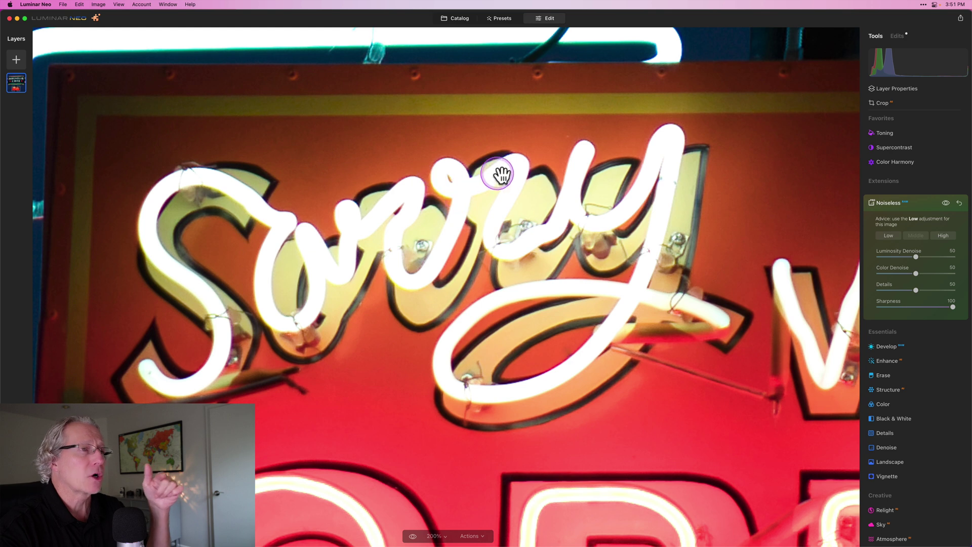
double_click(952, 306)
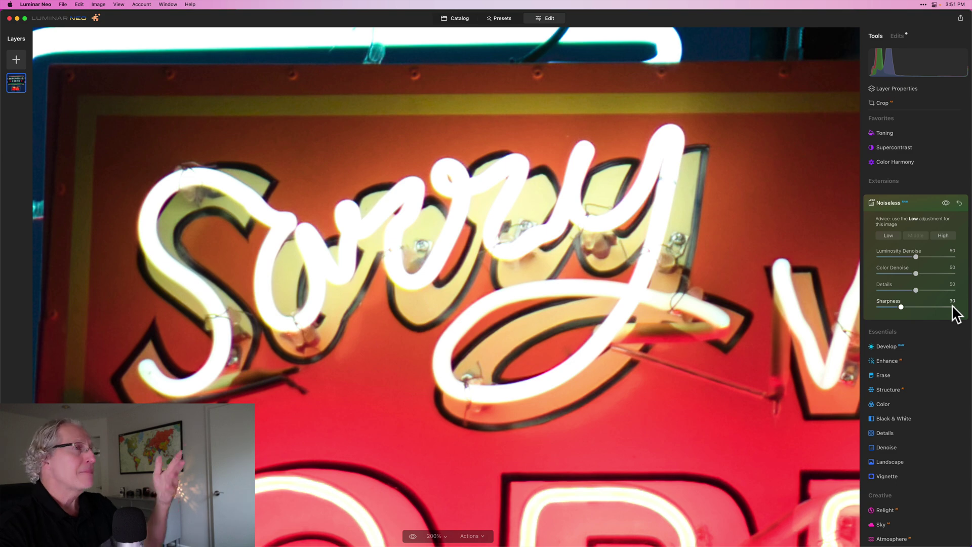
left_click(764, 341)
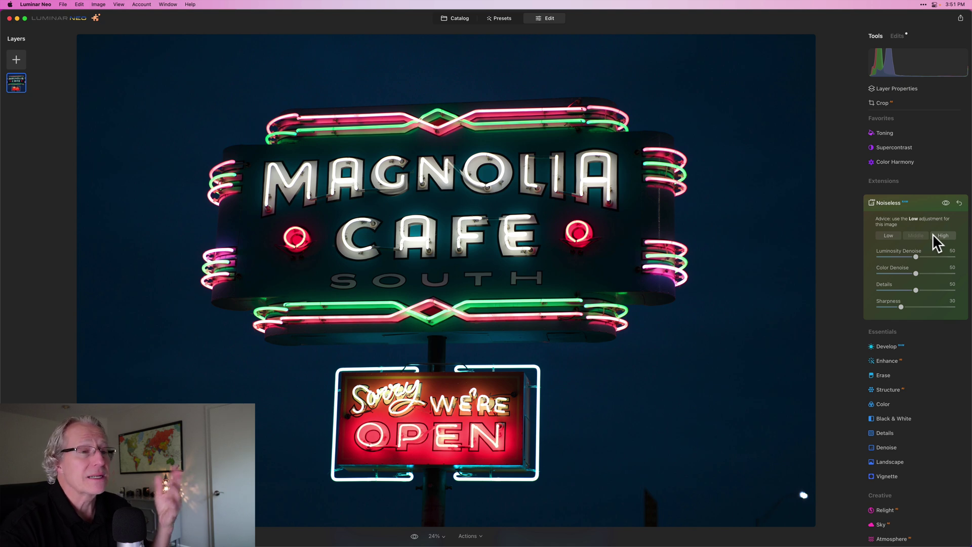
left_click(922, 257)
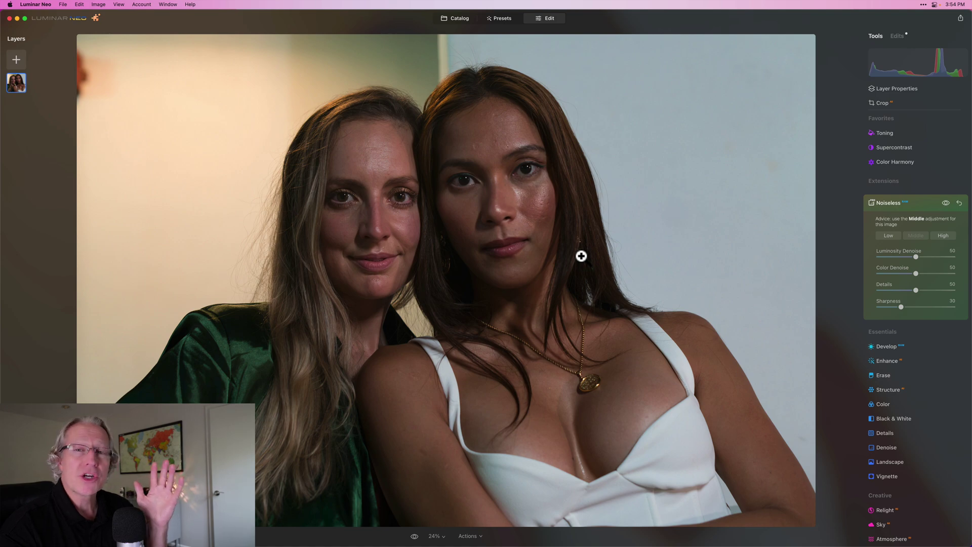
- Compare the two women's hair and foreheads at 100% with Noiseless off and on
left_click(581, 256)
left_click_drag(582, 258, 540, 245)
scroll(540, 245, "up", 10)
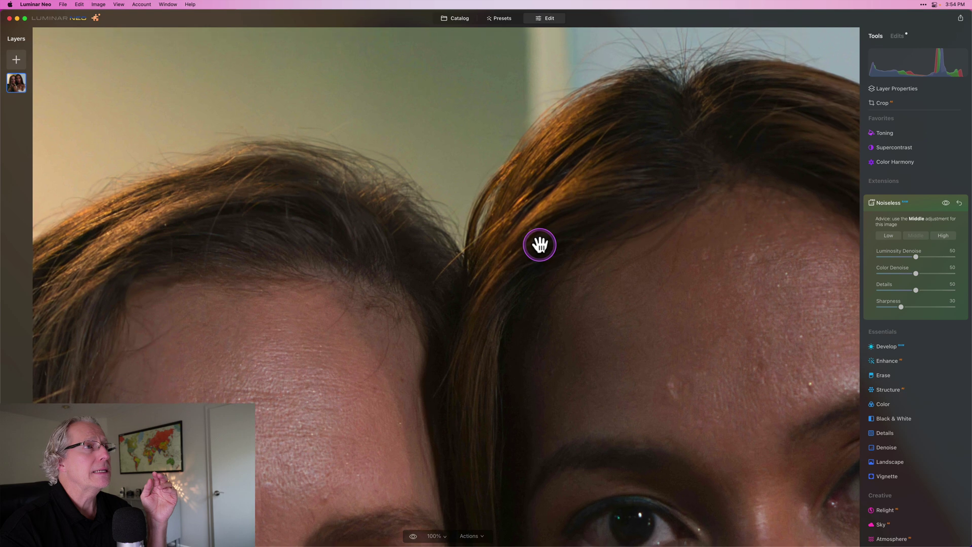
left_click(848, 226)
left_click(923, 218)
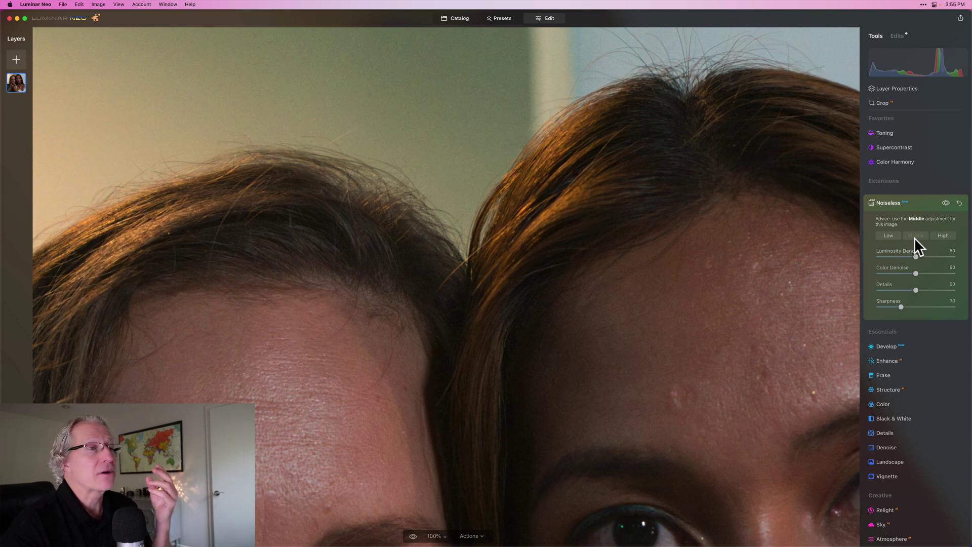
left_click(946, 202)
left_click(945, 203)
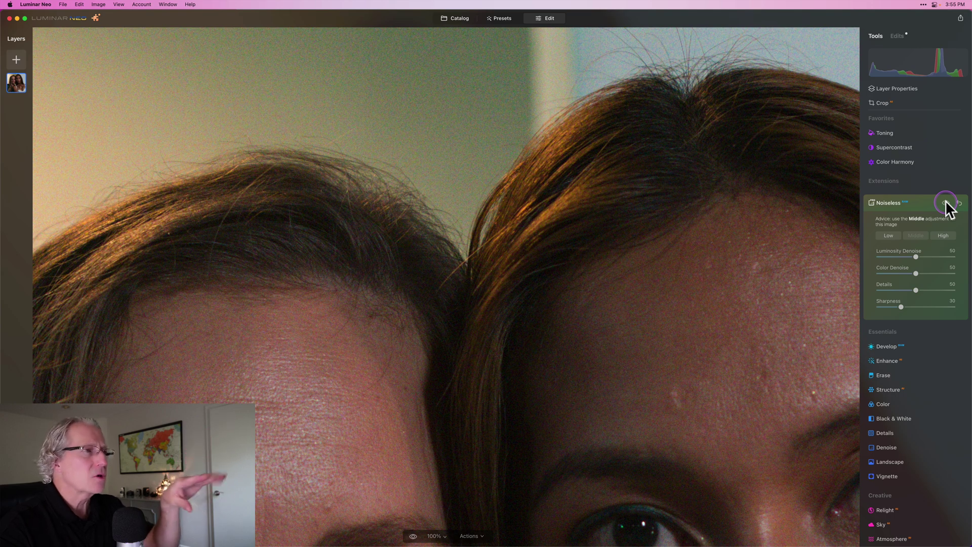
left_click(945, 202)
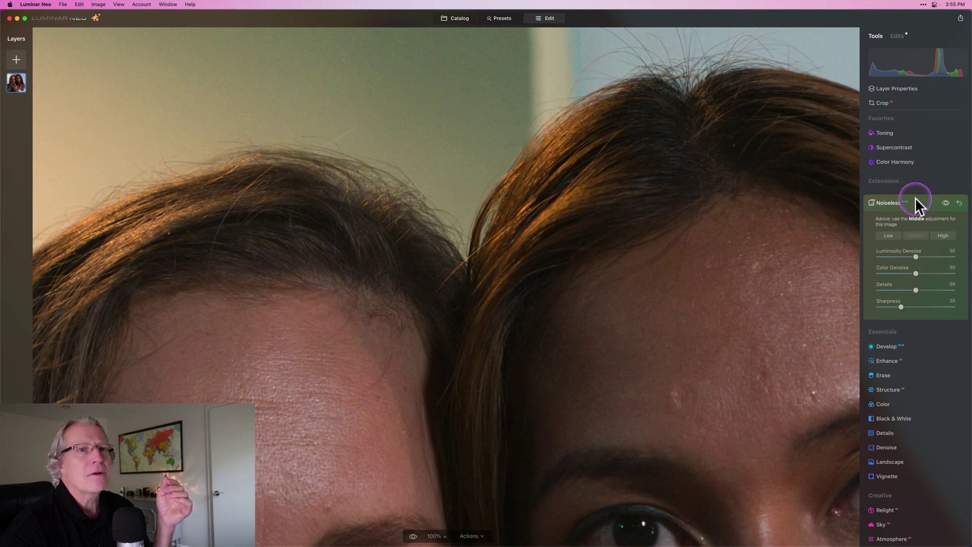
left_click(945, 202)
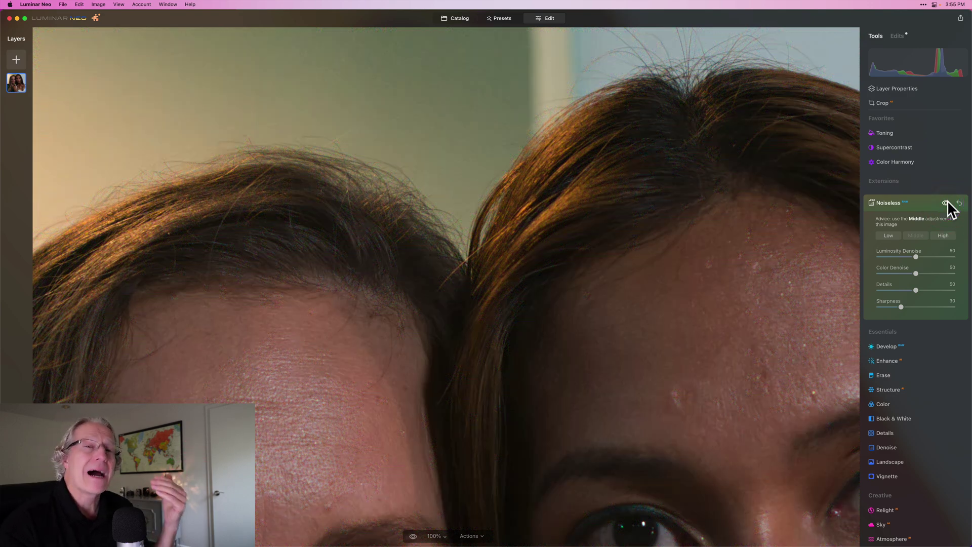
- Compare the women's eyes and skin at 100% with Noiseless off and on, and return to the full portrait
scroll(696, 299, "down", 10)
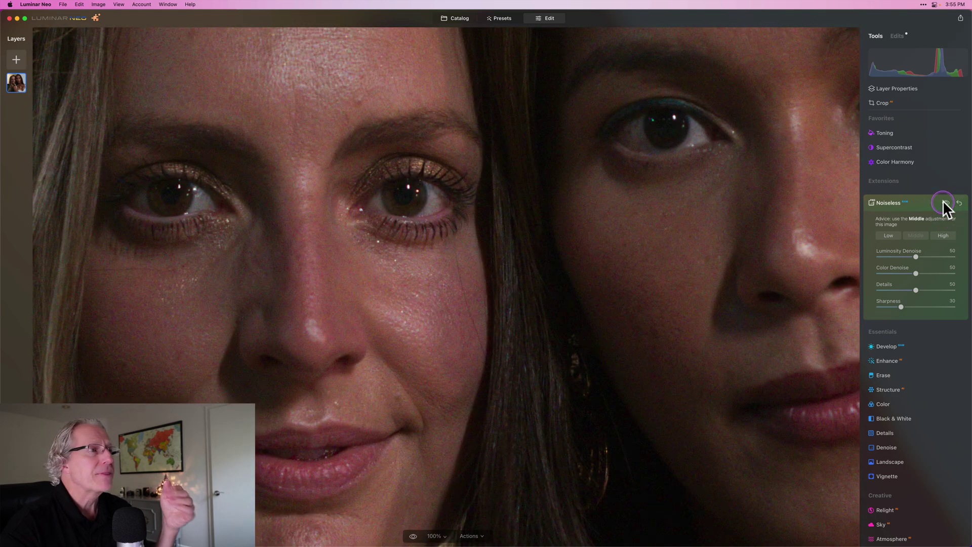
left_click(943, 201)
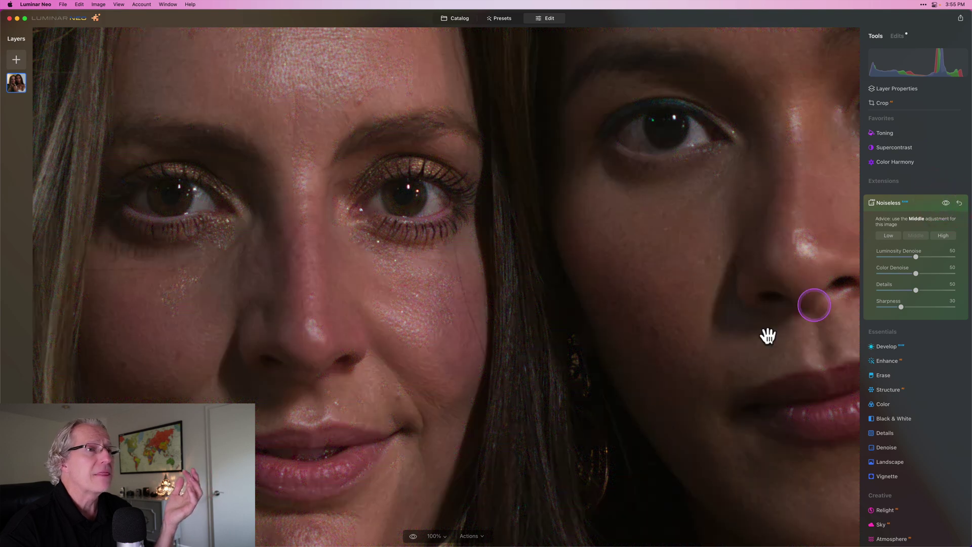
scroll(690, 378, "up", 4)
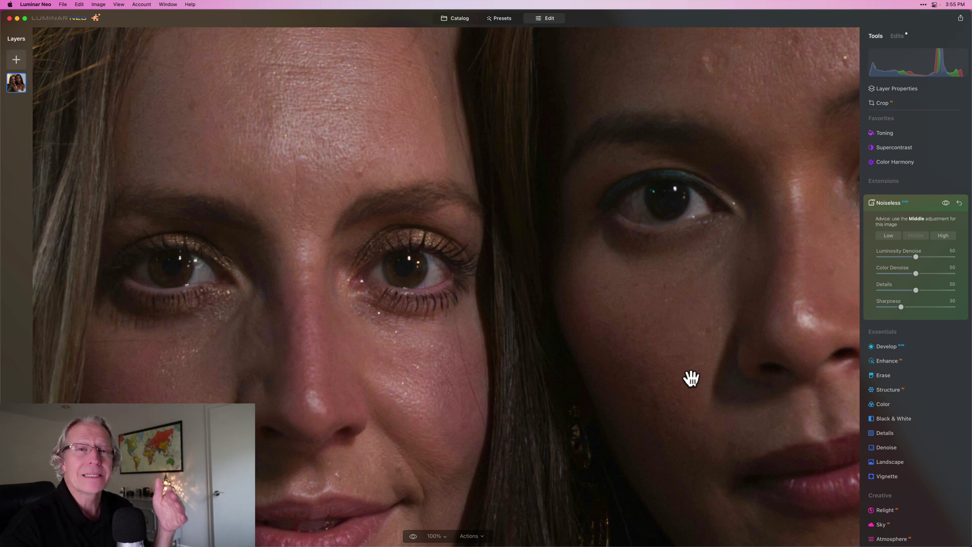
left_click(691, 378)
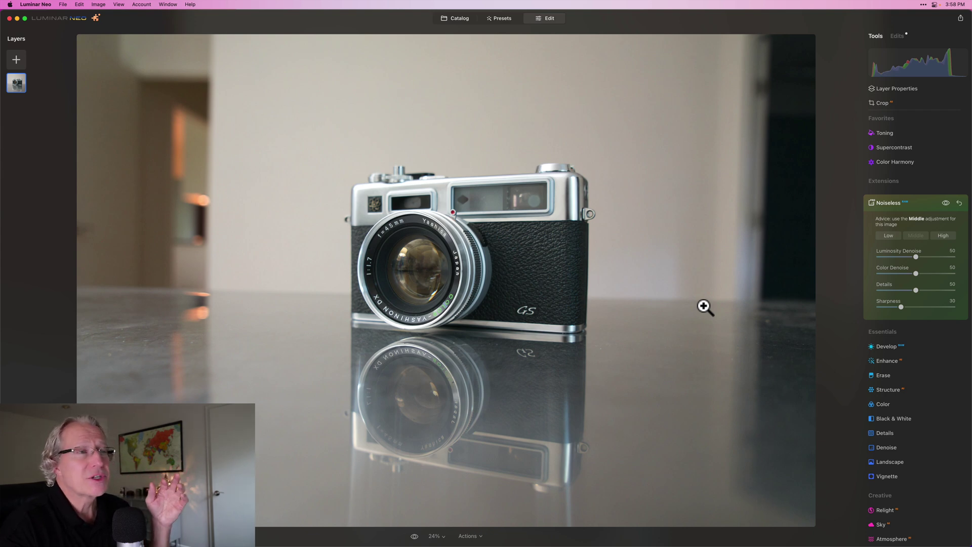
- Compare the Yashica camera's lens and leather texture at 100% with Noiseless off and on
left_click(605, 262)
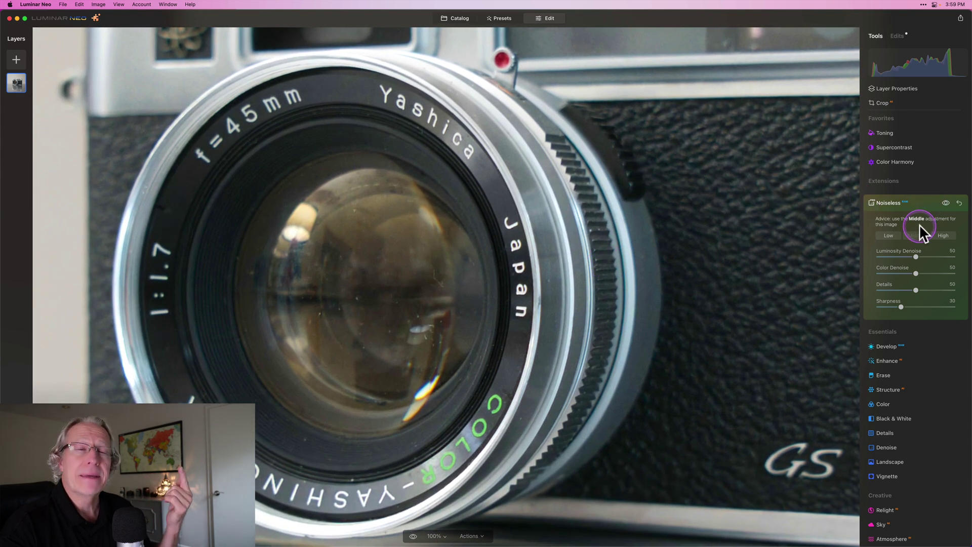
left_click(945, 203)
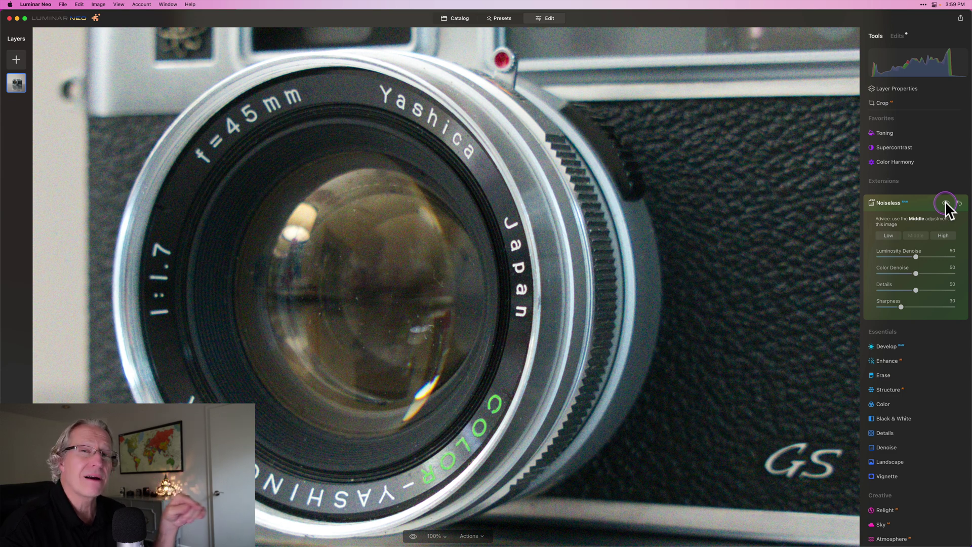
left_click(945, 203)
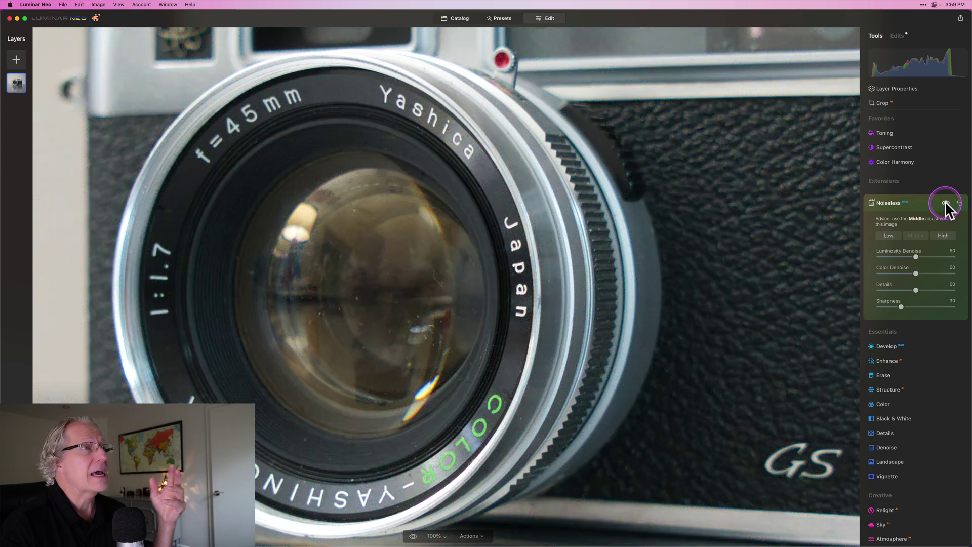
- Set Noiseless to High on the Yashica photo and compare the lens area with the effect off and on
left_click(940, 234)
left_click(695, 290)
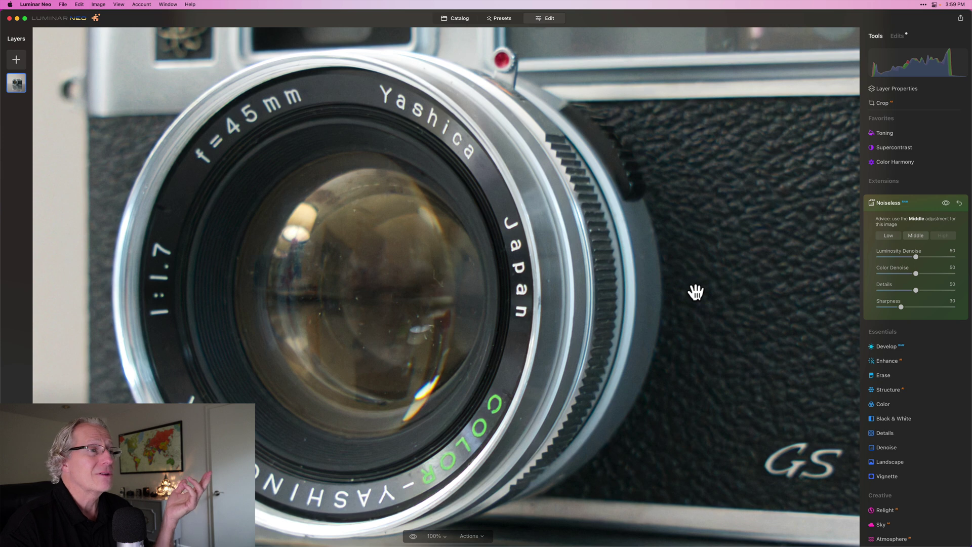
left_click(898, 212)
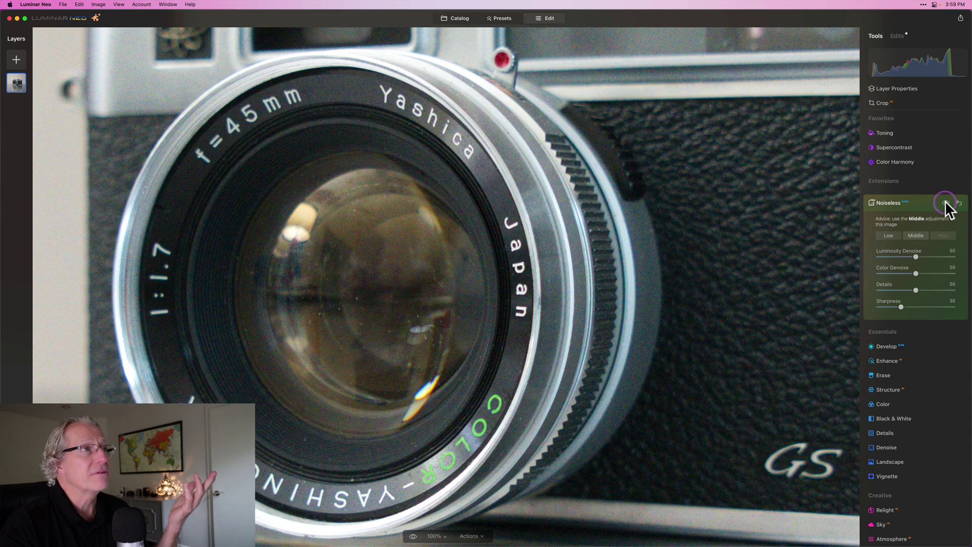
- Compare the Yashica's viewfinder, top edge and the plain wall behind it at 100% with Noiseless off and on
scroll(712, 260, "up", 6)
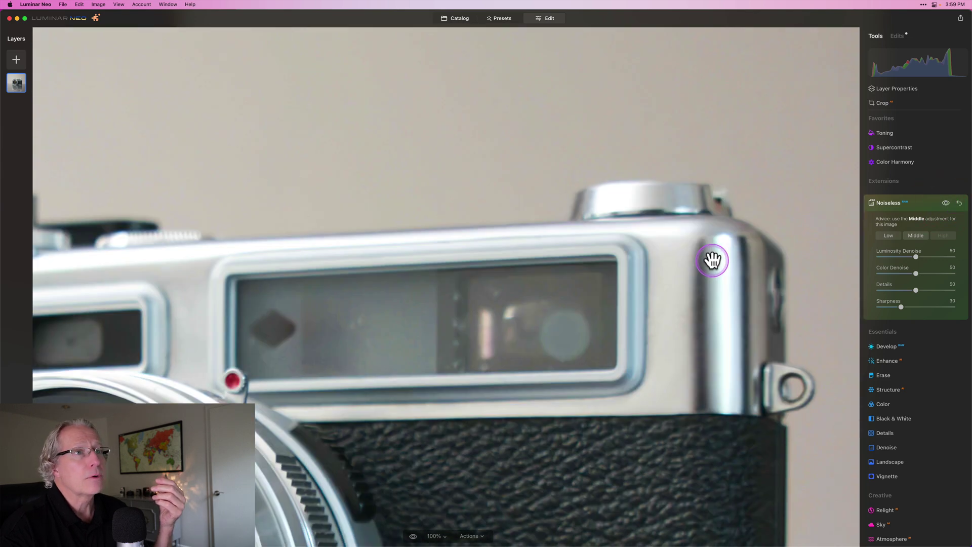
scroll(712, 260, "up", 5)
scroll(712, 260, "right", 3)
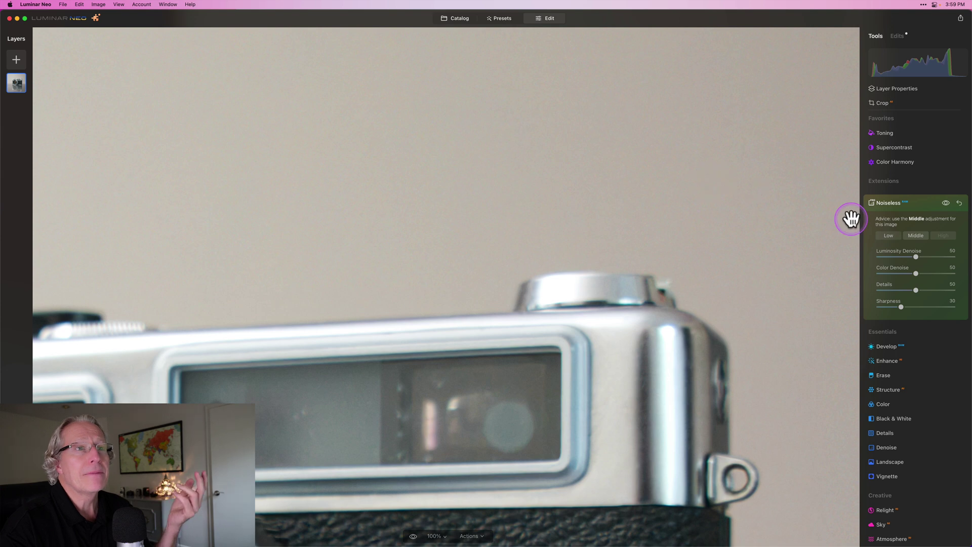
left_click(945, 203)
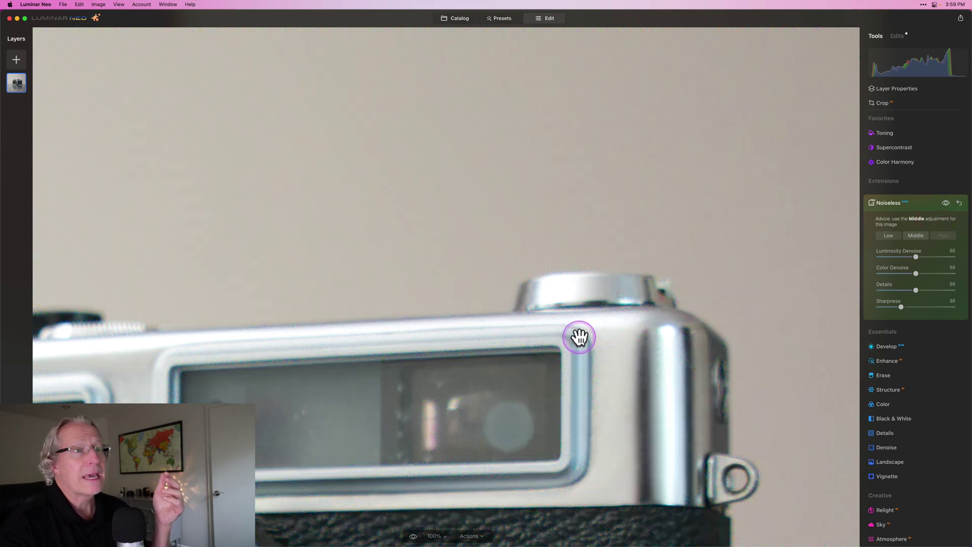
- Examine the denoised Yashica lens and its tabletop reflection at 100%, and return to the full image
scroll(579, 336, "down", 10)
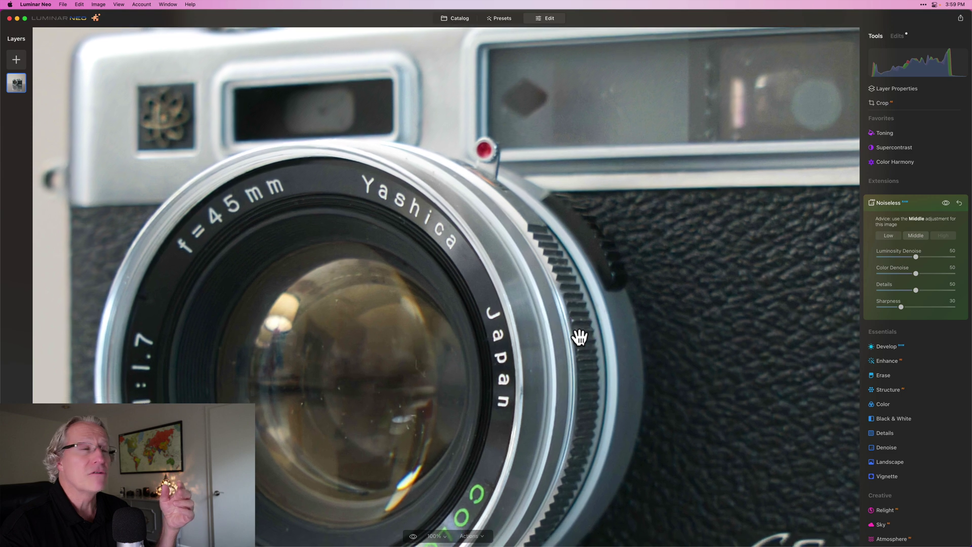
scroll(579, 336, "down", 10)
scroll(578, 336, "down", 10)
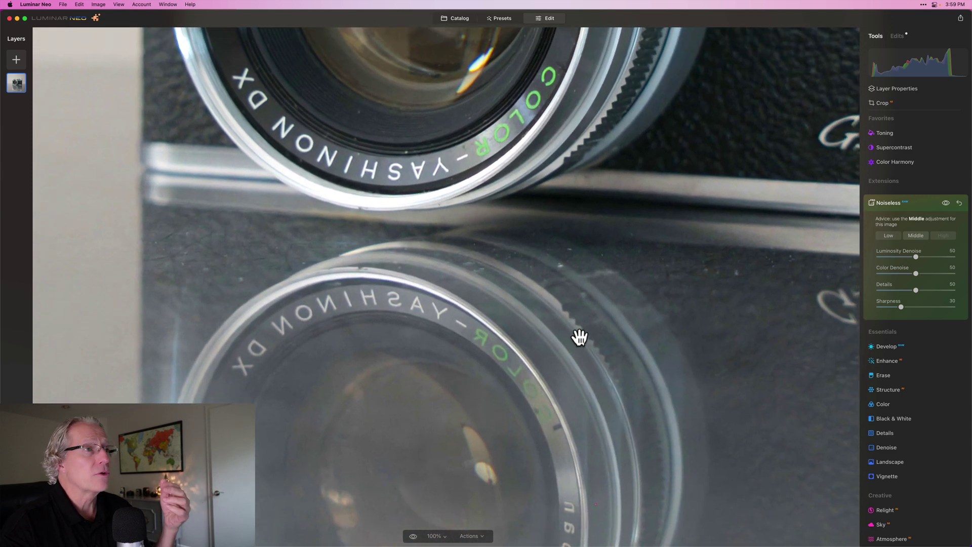
left_click(578, 337)
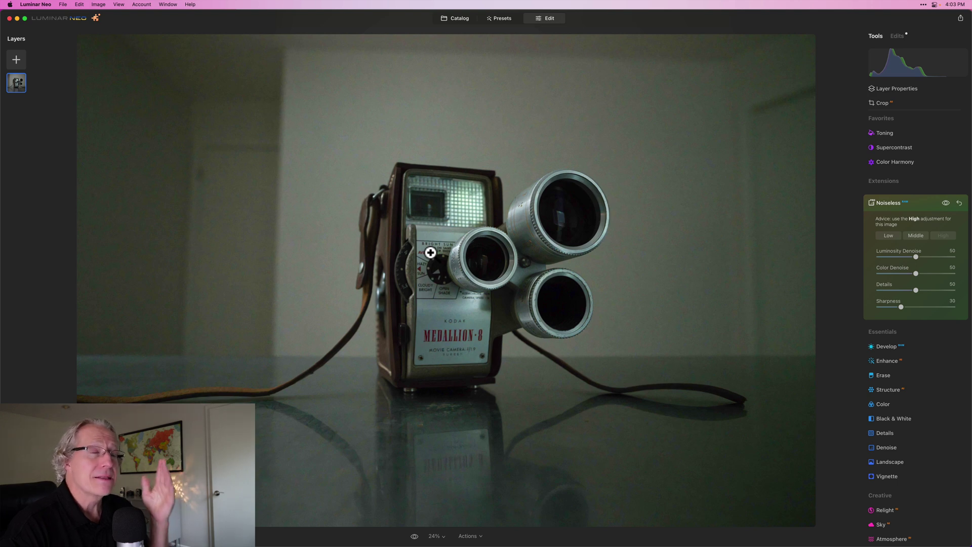
- Compare the Kodak Medallion-8's lenses and exposure dial at 100% with High-strength Noiseless off and on
left_click(942, 236)
double_click(427, 267)
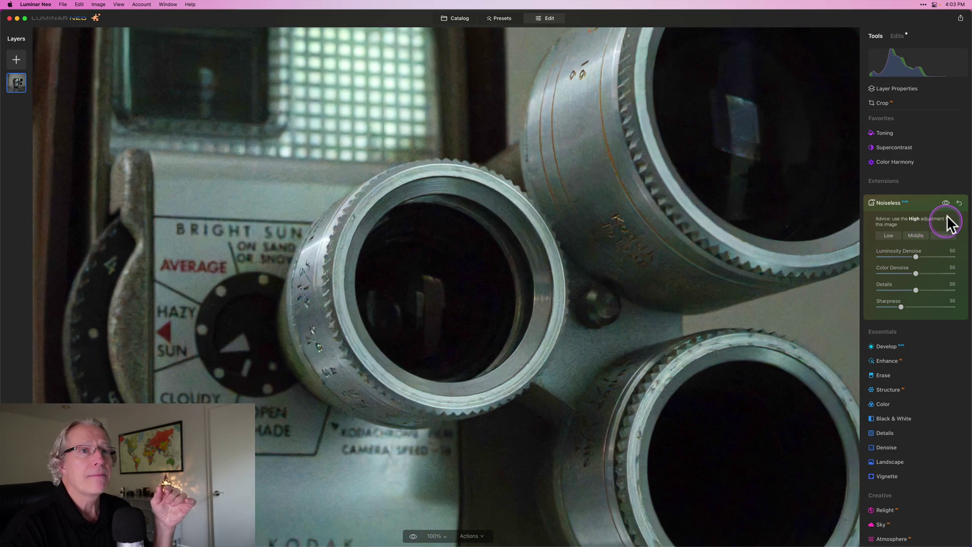
left_click(944, 203)
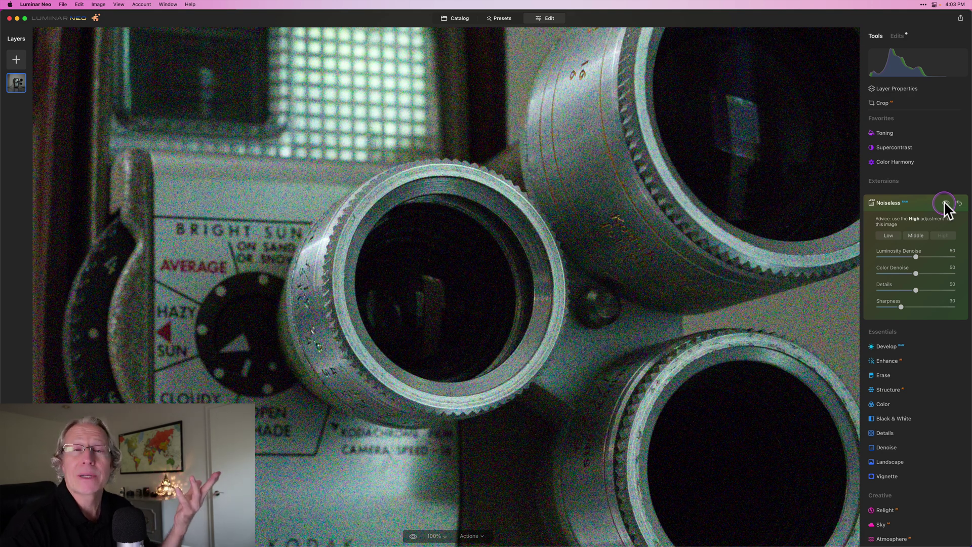
left_click(945, 203)
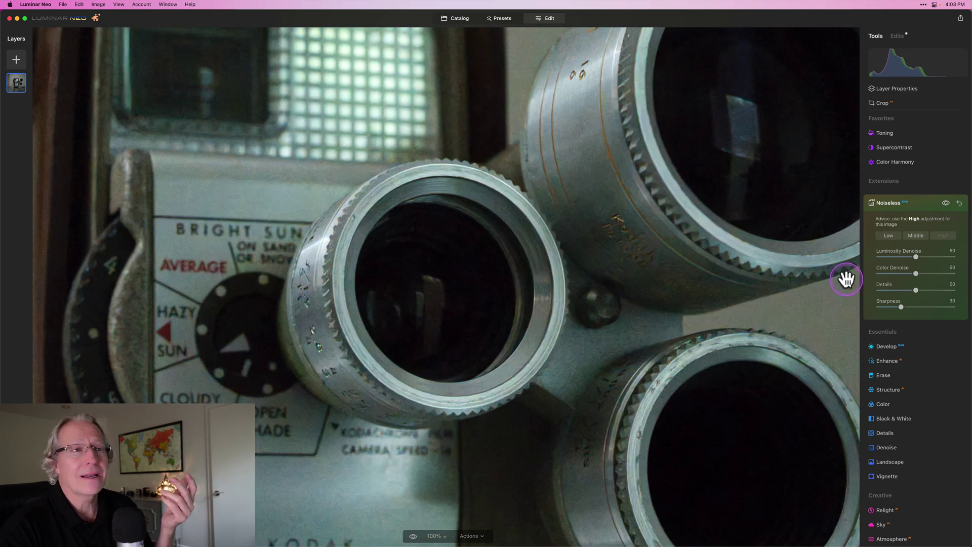
left_click(945, 202)
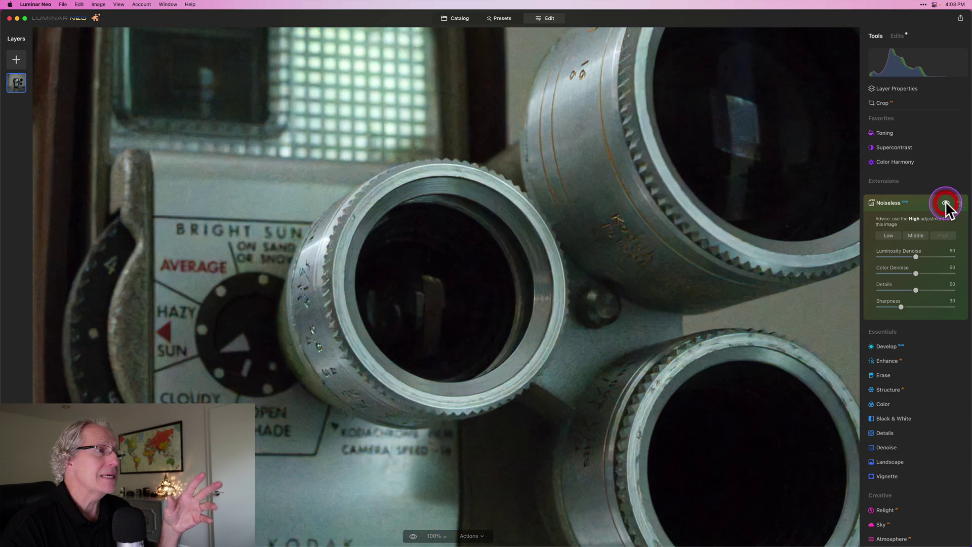
- Compare the Kodak's upper lens and the surrounding wall at 100% with Noiseless off and on
left_click_drag(748, 314, 752, 315)
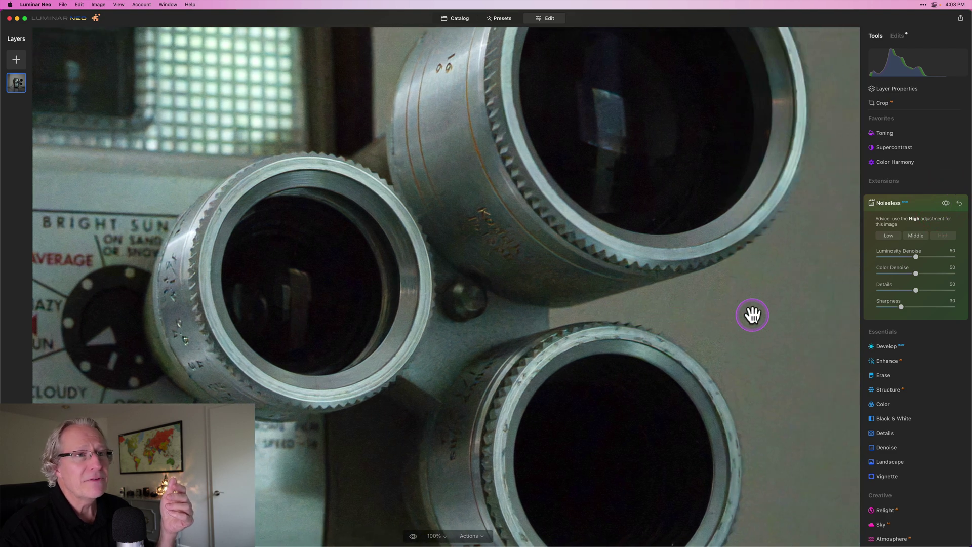
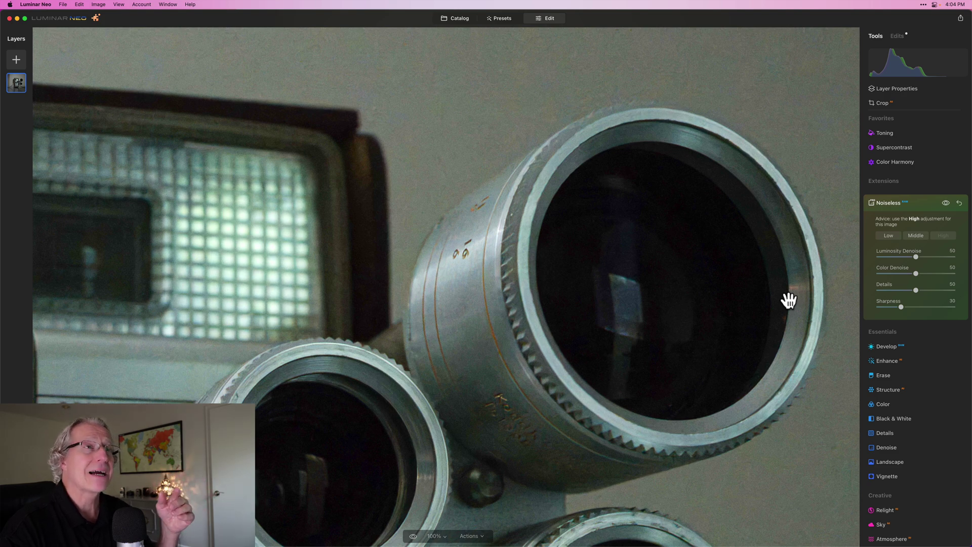
left_click_drag(731, 96, 747, 172)
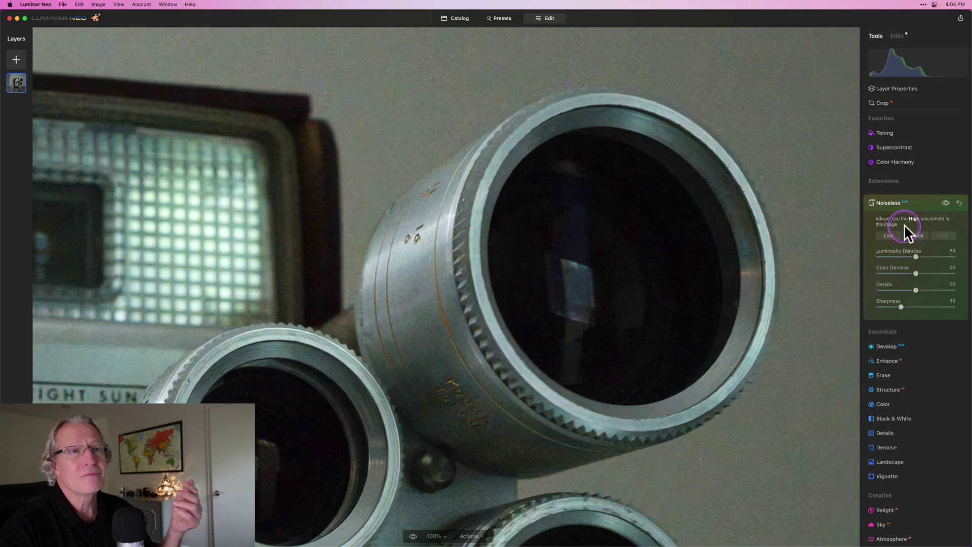
left_click(944, 203)
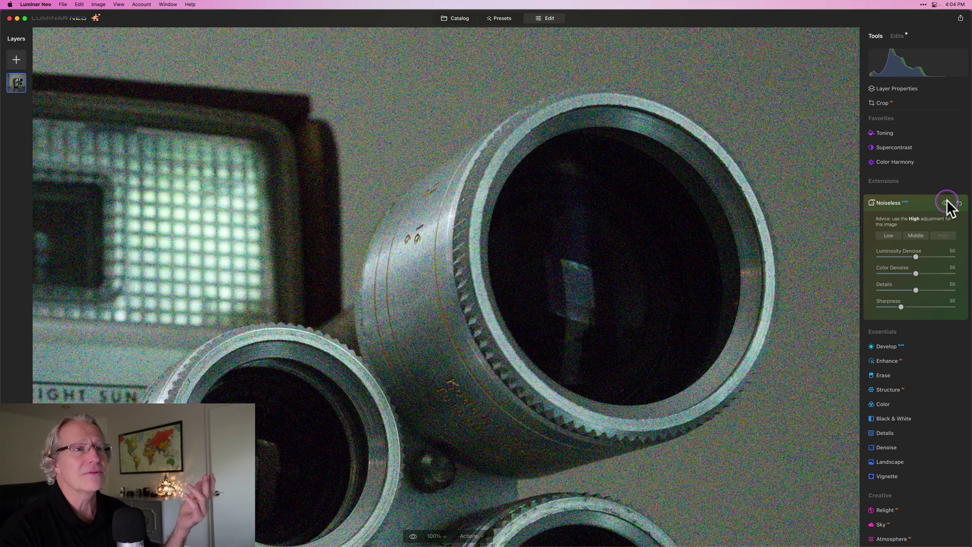
left_click(945, 203)
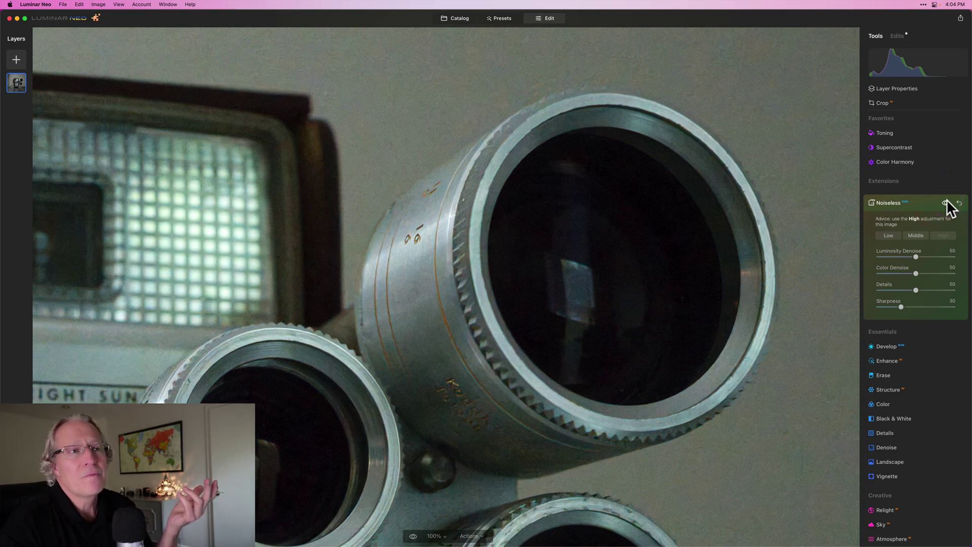
- Return to the full Kodak movie camera image and compare it with Noiseless off and on
scroll(676, 310, "down", 5)
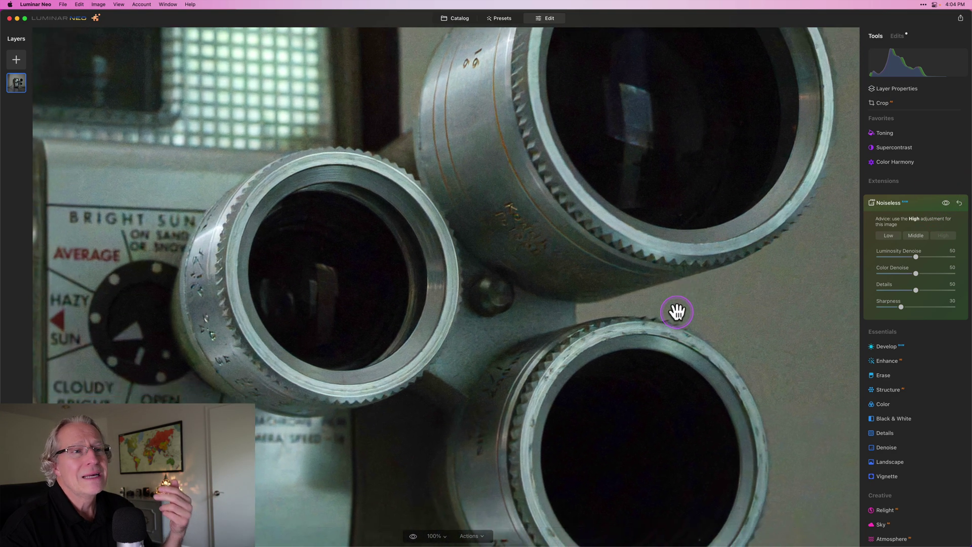
left_click(675, 311)
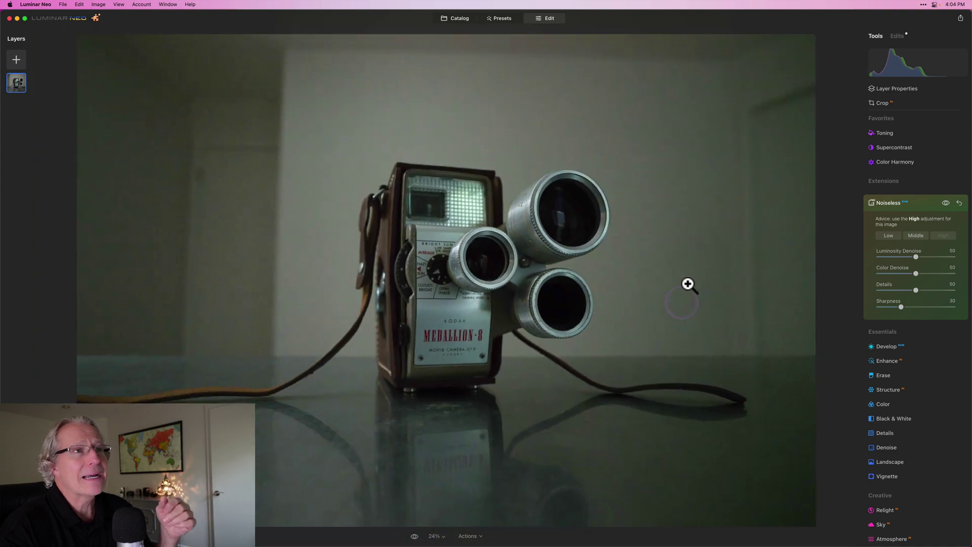
left_click(945, 202)
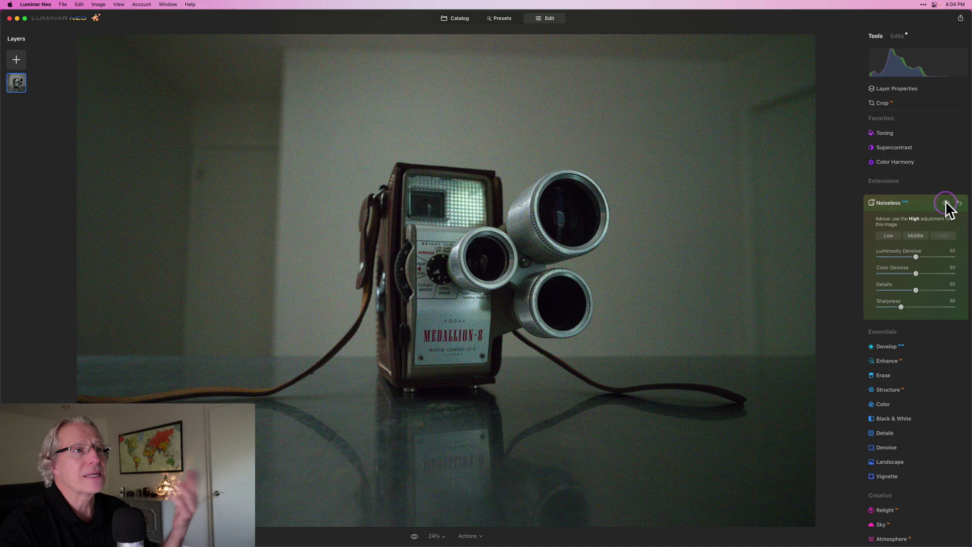
left_click(946, 203)
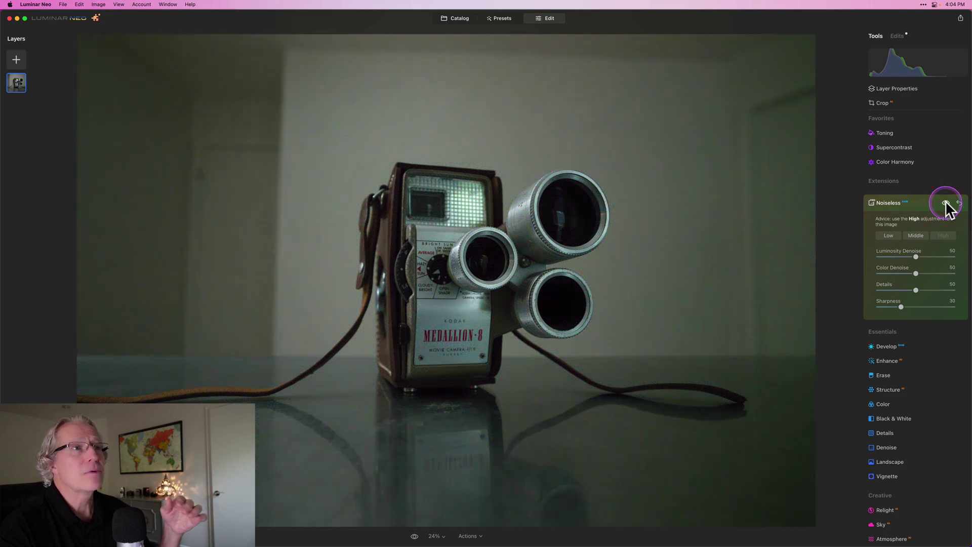